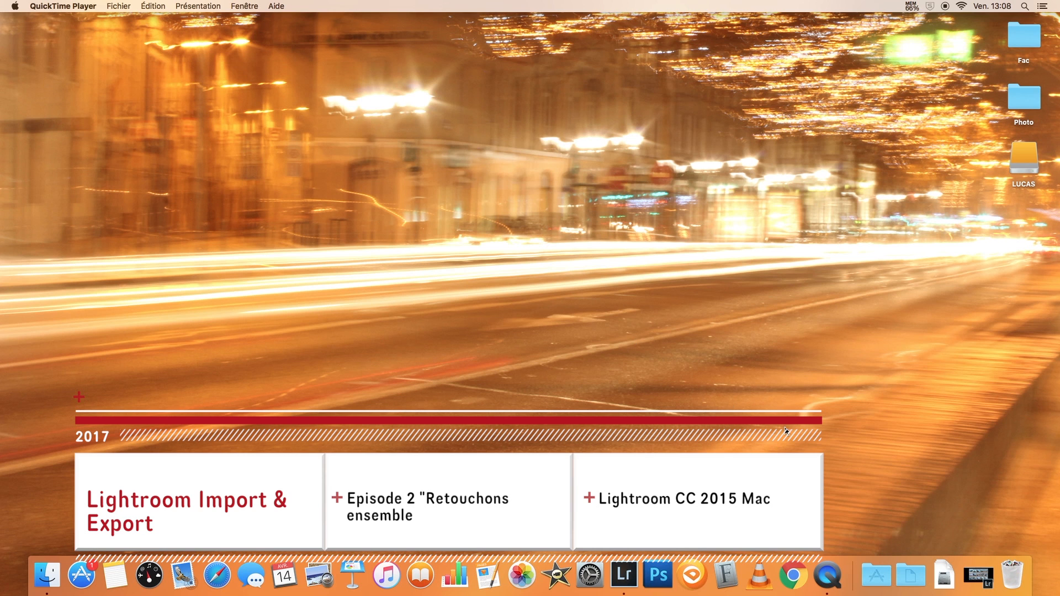
- Switch to Lightroom and open the import window for adding photos to the catalog
click(978, 575)
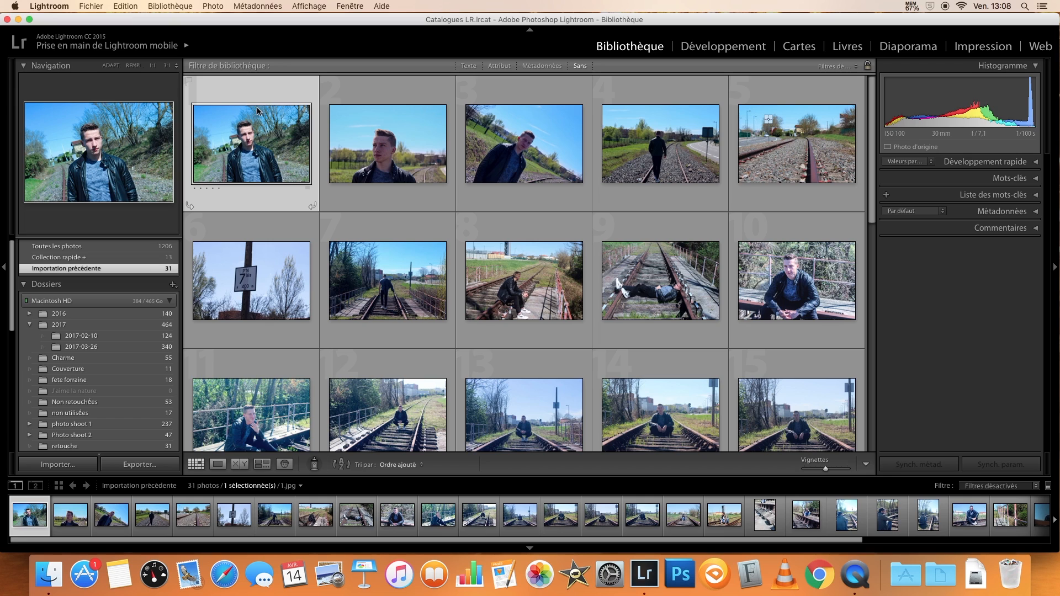
click(106, 4)
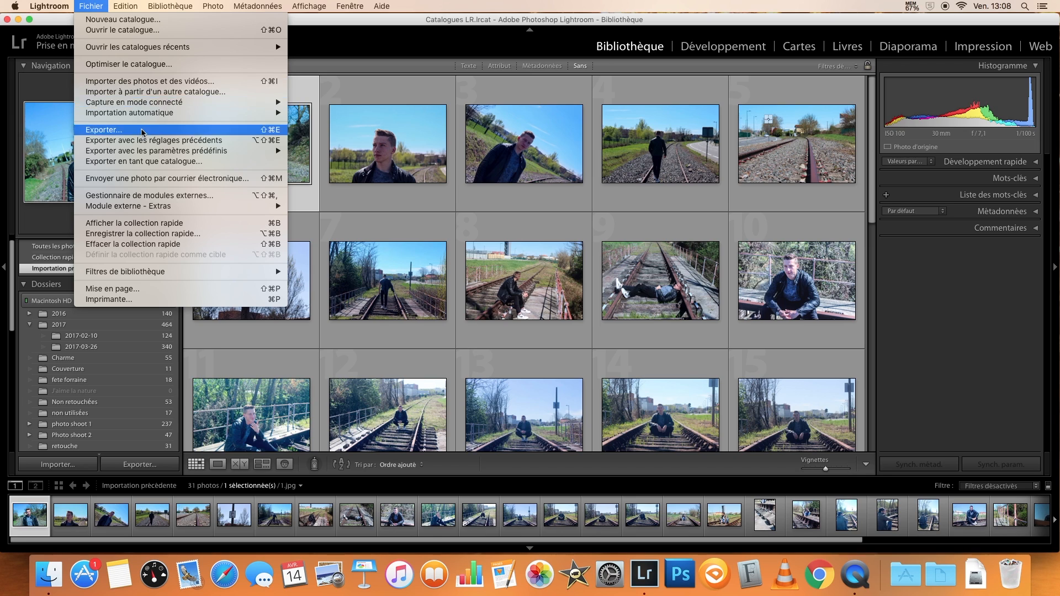
click(168, 84)
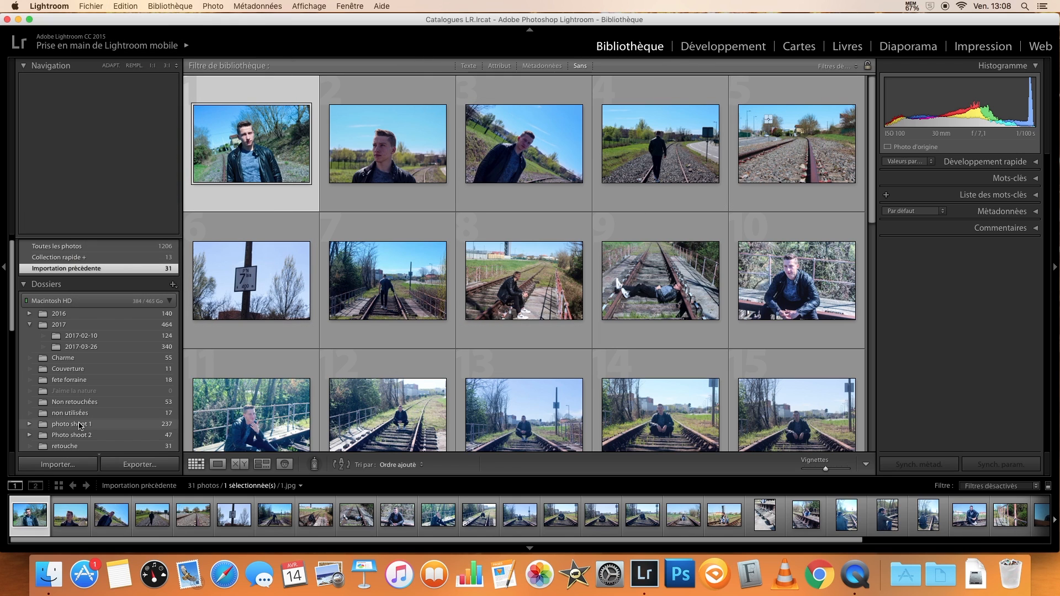
click(38, 469)
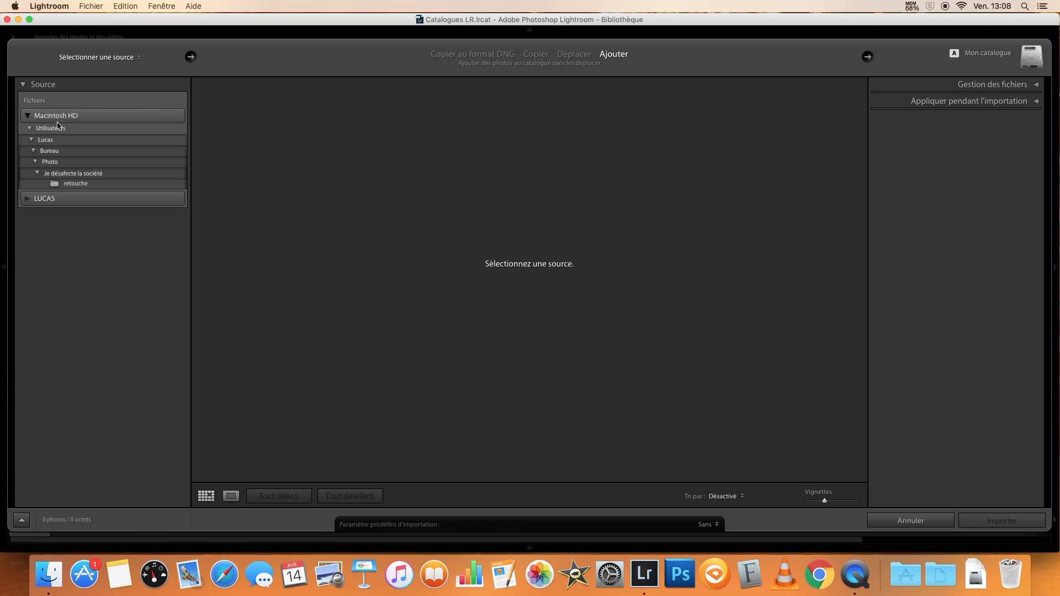
- Browse the Macintosh HD import source through Utilisateurs and the user's home folder to Bureau, and expand the Photo folder
click(28, 116)
click(28, 116)
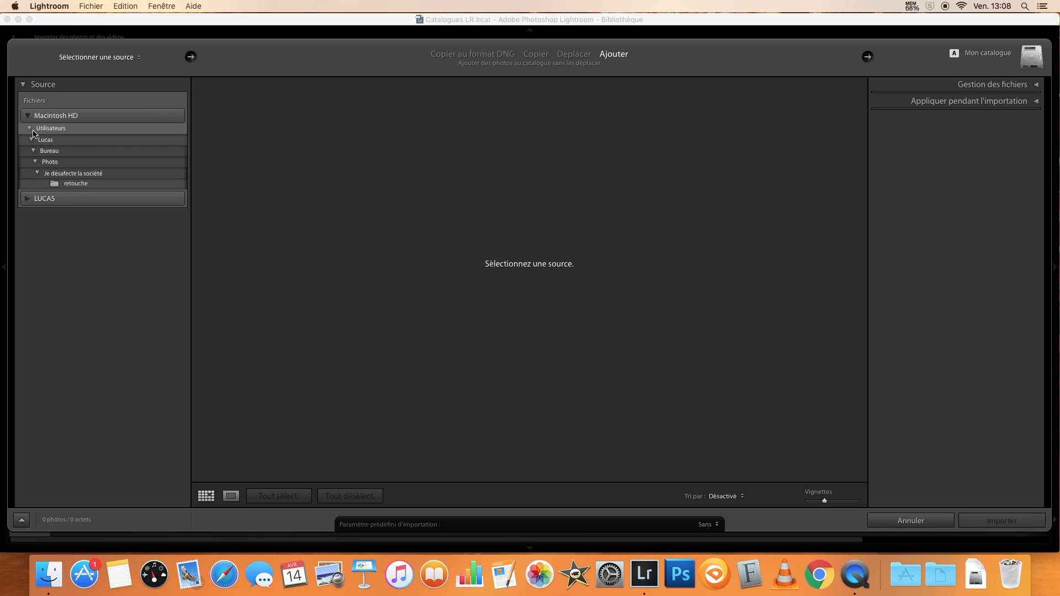
click(33, 131)
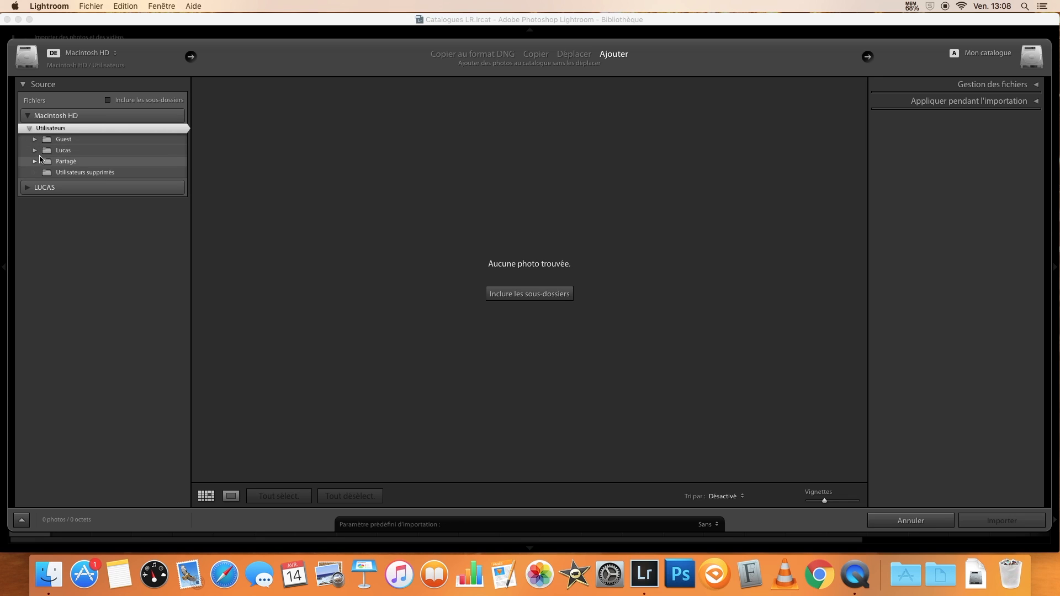
click(35, 150)
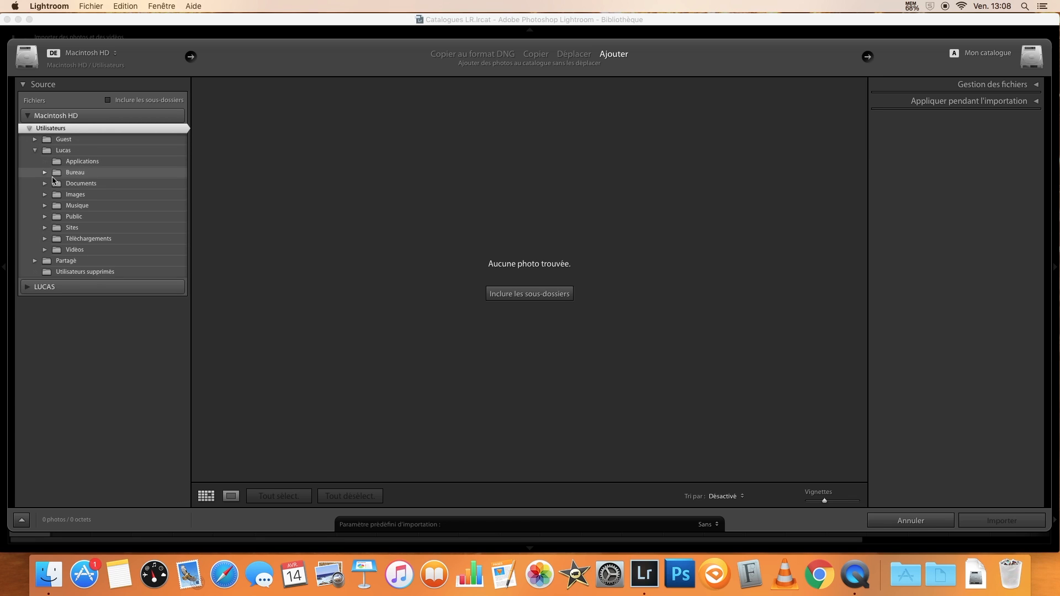
click(44, 172)
click(57, 195)
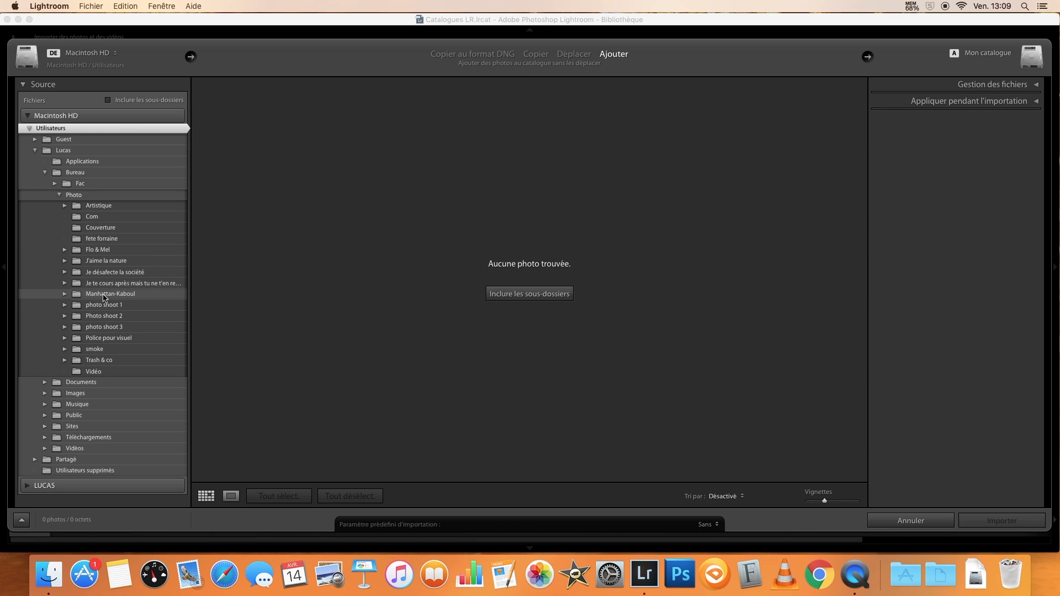
- Look through the Manhattan-Kaboul and photo shoot 1 folders, including the subfolders Retouchées, Retouche and Pour PS
click(103, 295)
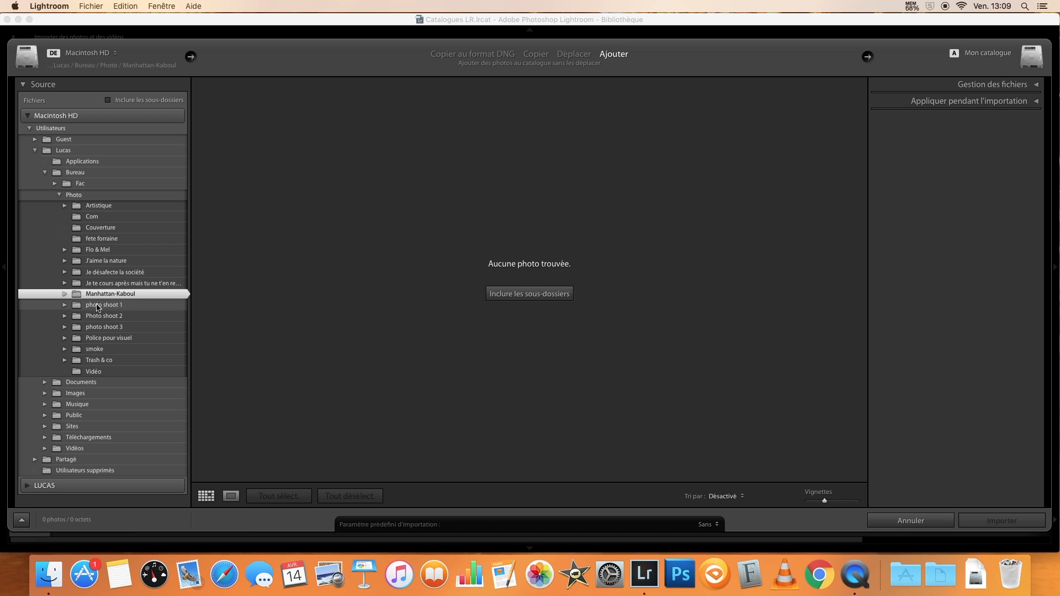
click(98, 306)
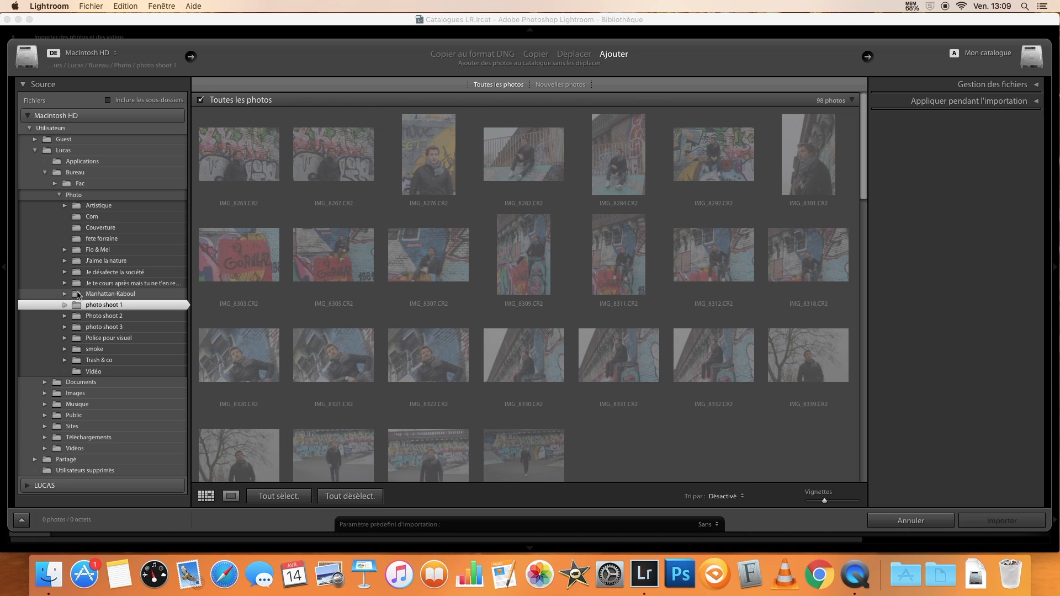
click(65, 305)
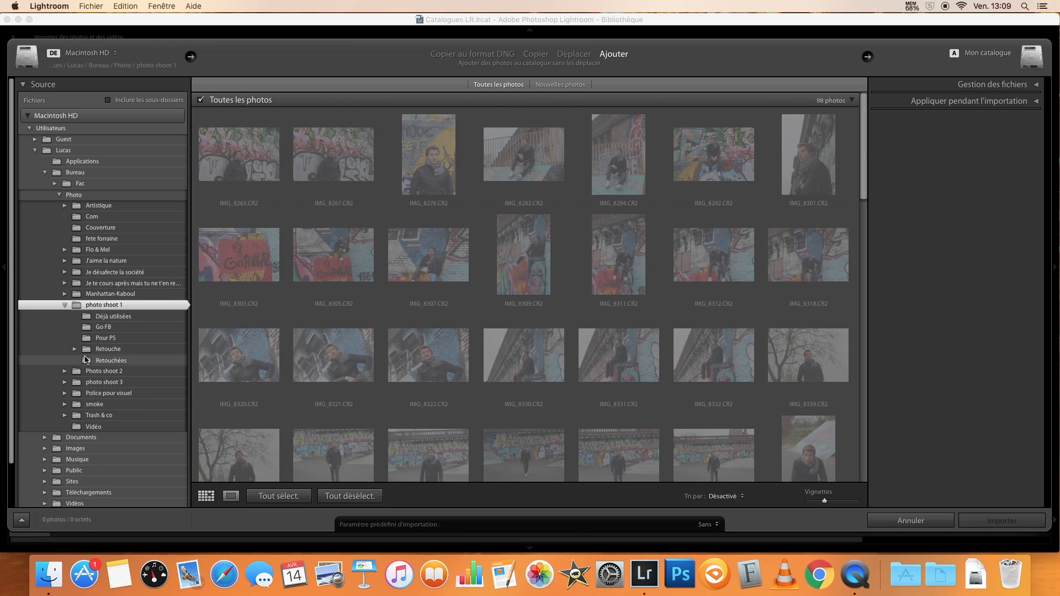
click(86, 360)
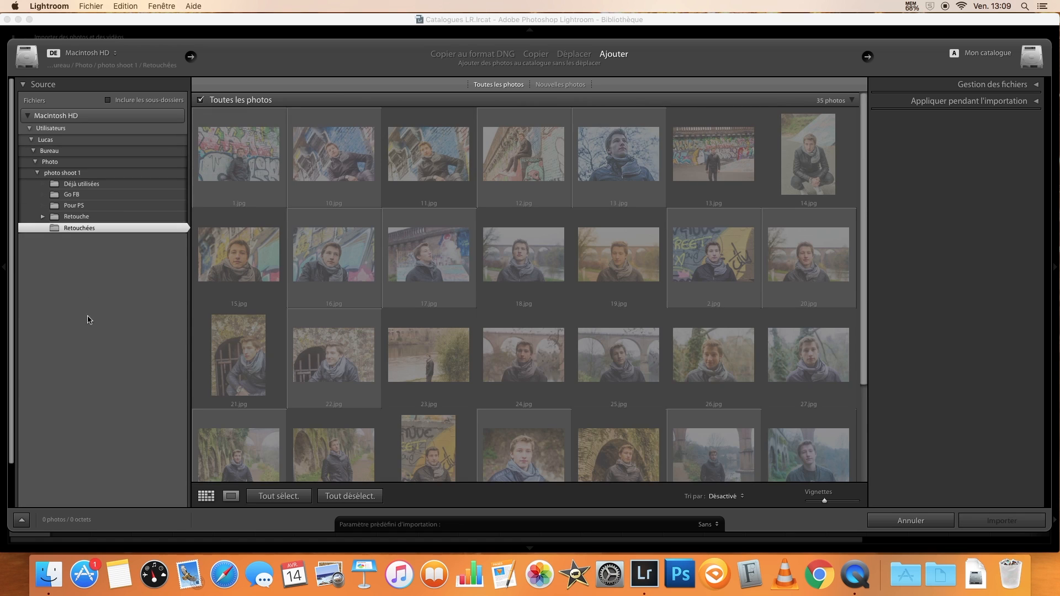
click(60, 219)
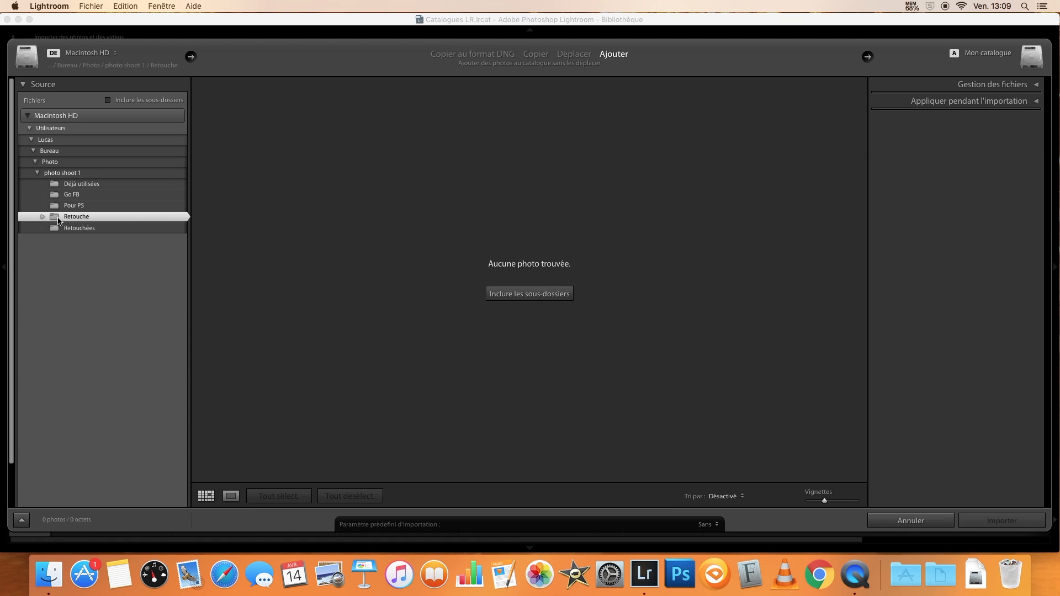
click(46, 217)
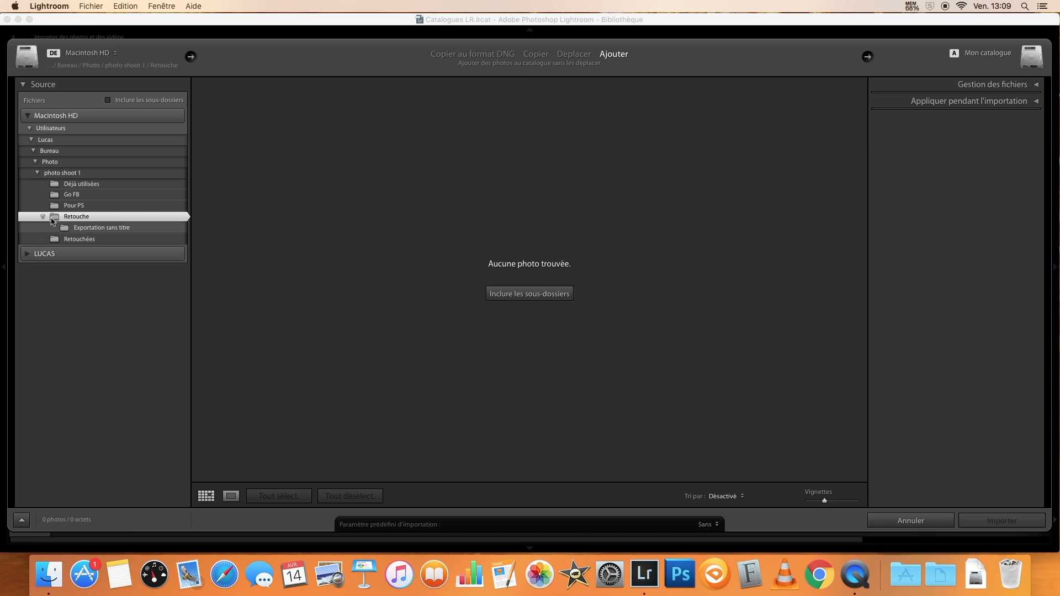
click(55, 207)
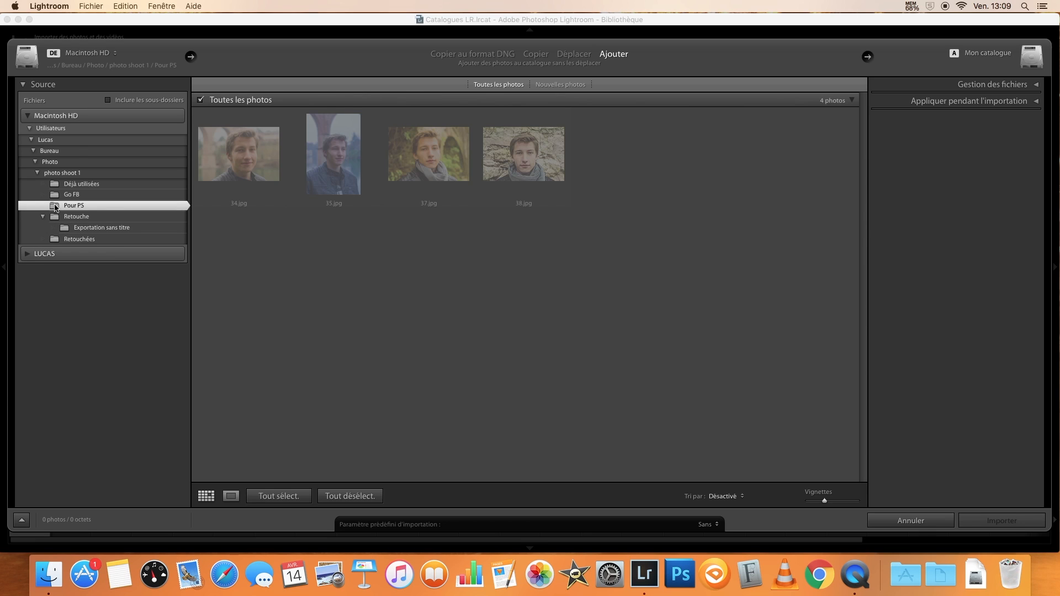
- Return to the Photo folder and choose the retouche subfolder of "Je te cours après mais tu ne t'en rend pas compte" as import source
click(42, 162)
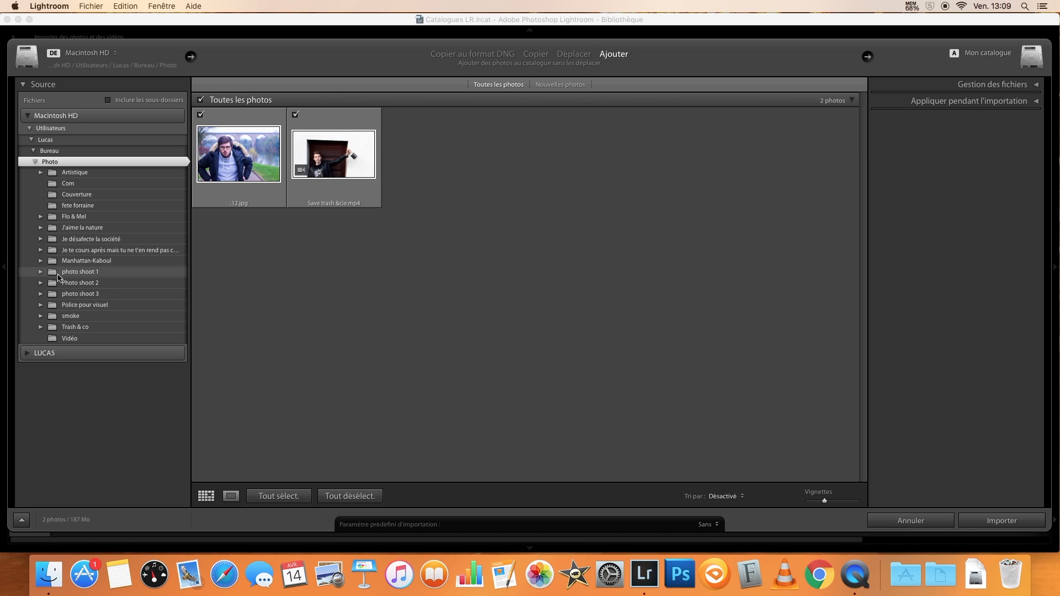
click(98, 252)
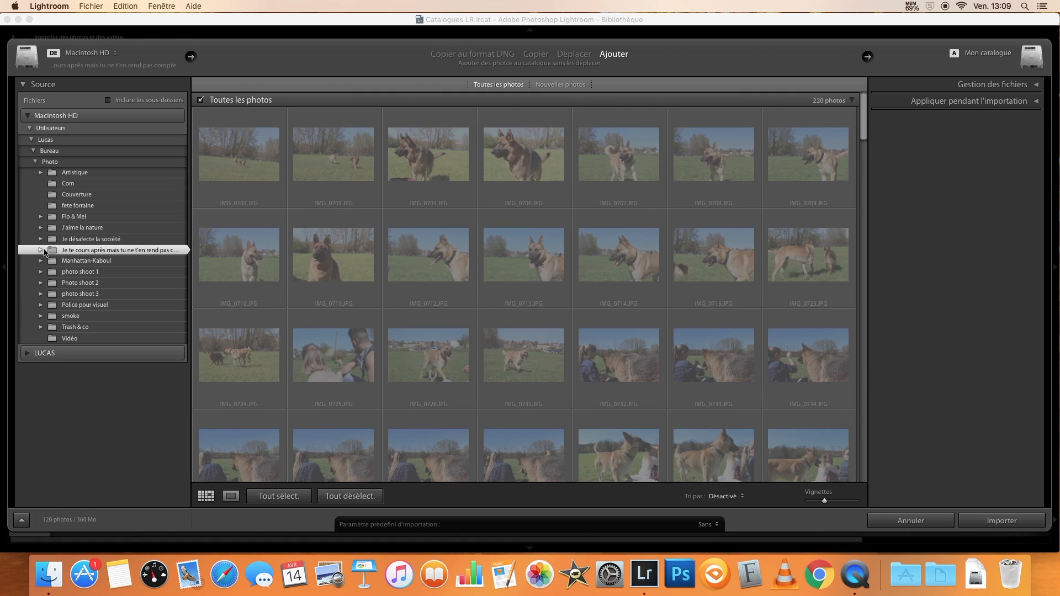
click(43, 250)
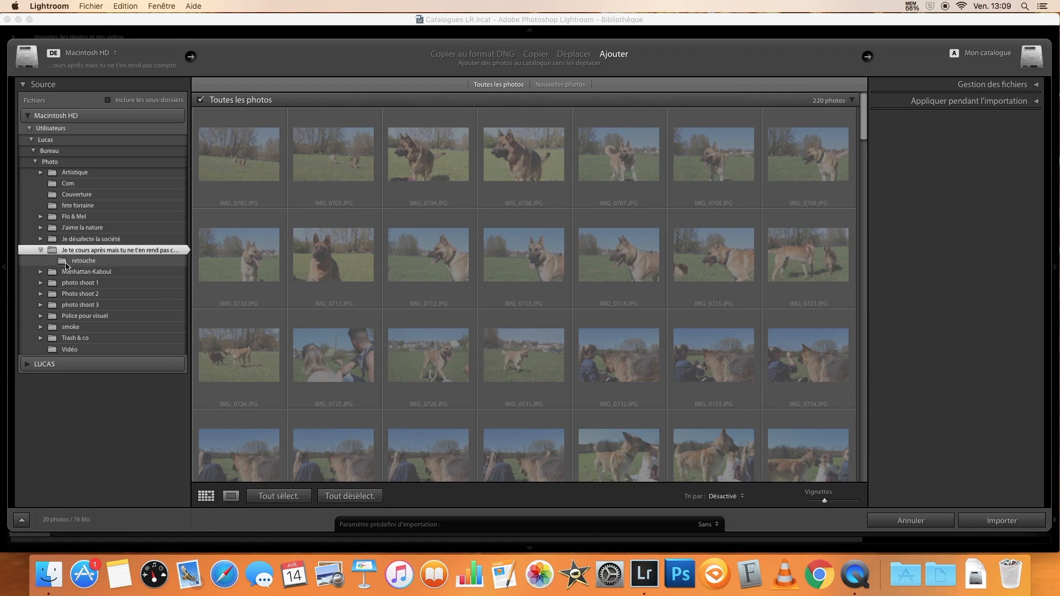
click(67, 262)
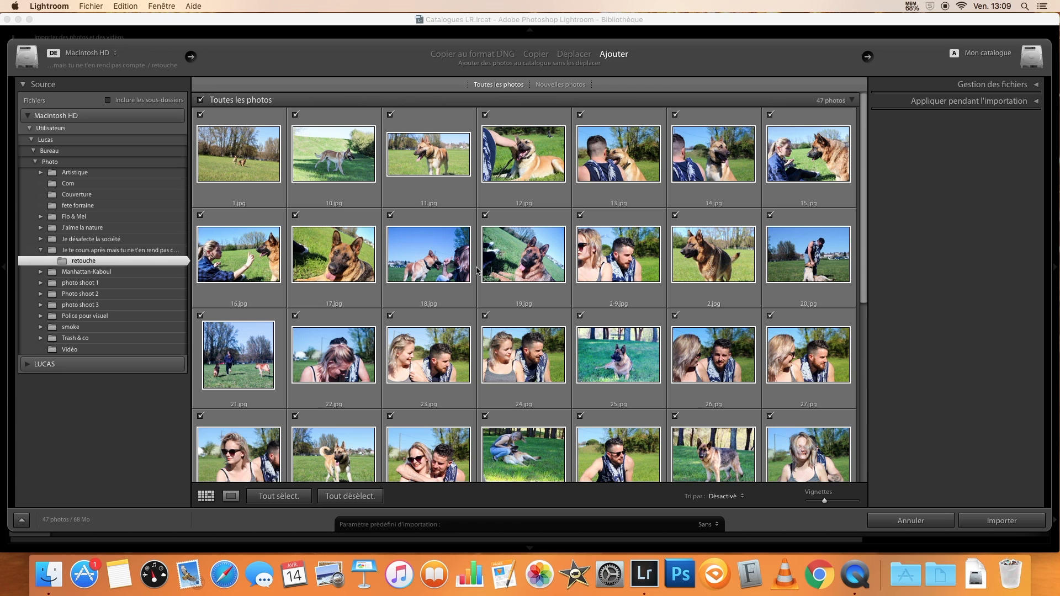
- Exclude 1.jpg from the import, deselect all the photos in the retouche folder and select them all again
scroll(369, 279, down, 3)
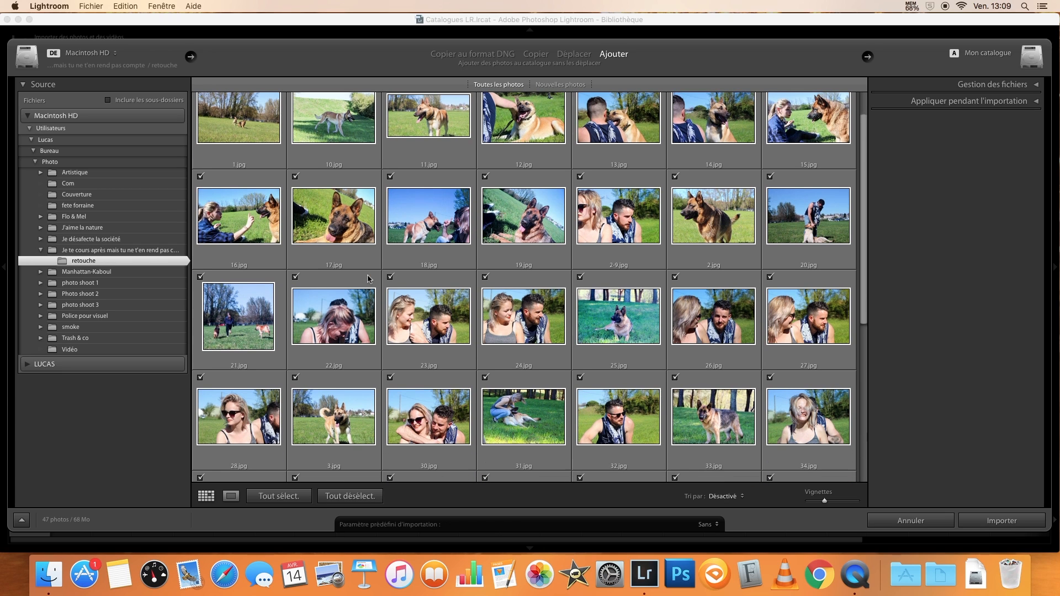
scroll(368, 279, down, 4)
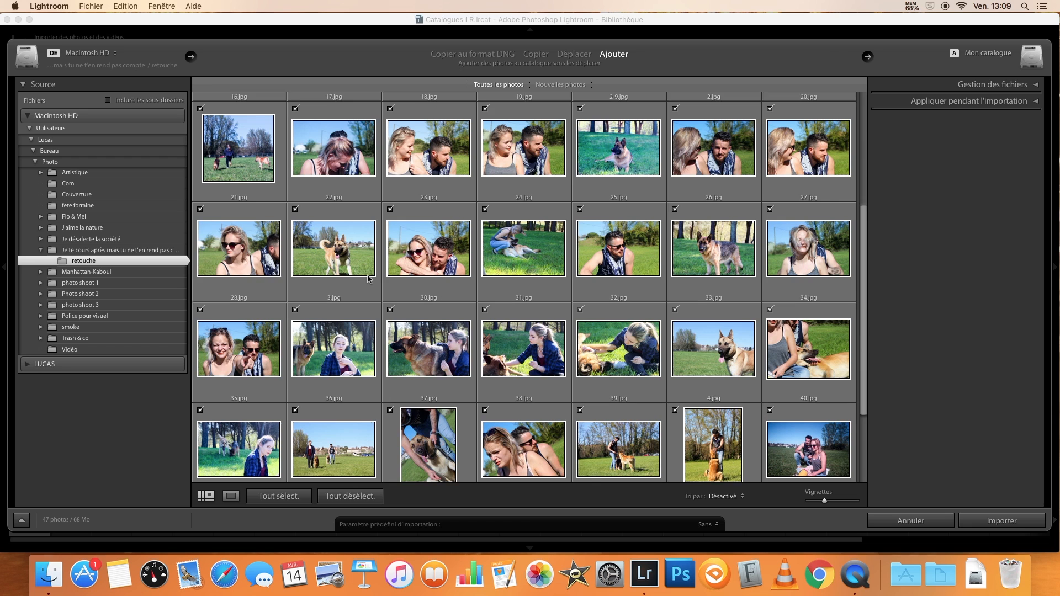
scroll(249, 287, down, 3)
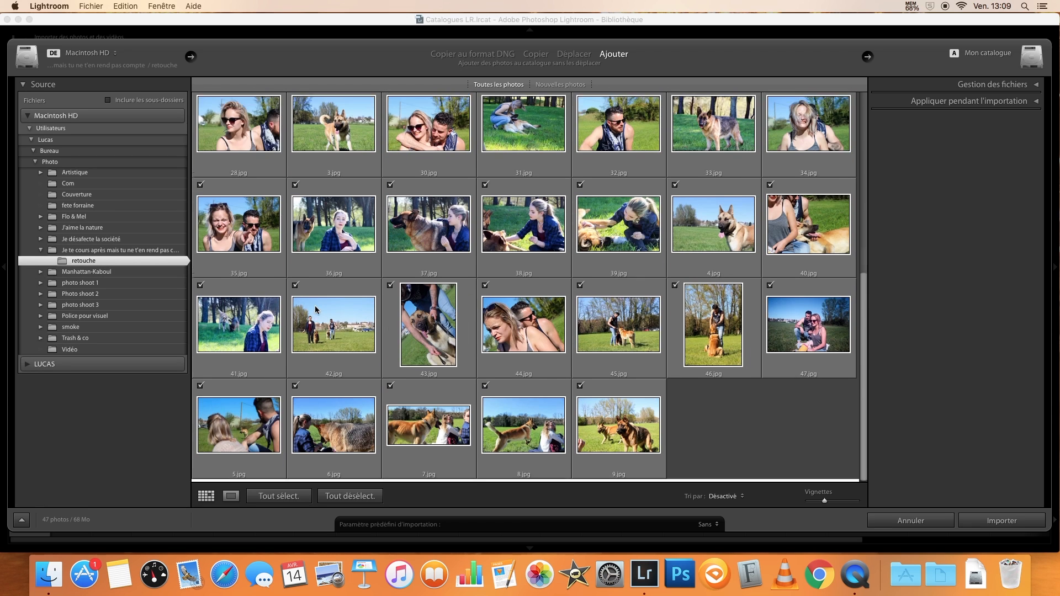
scroll(317, 309, up, 7)
scroll(317, 310, up, 3)
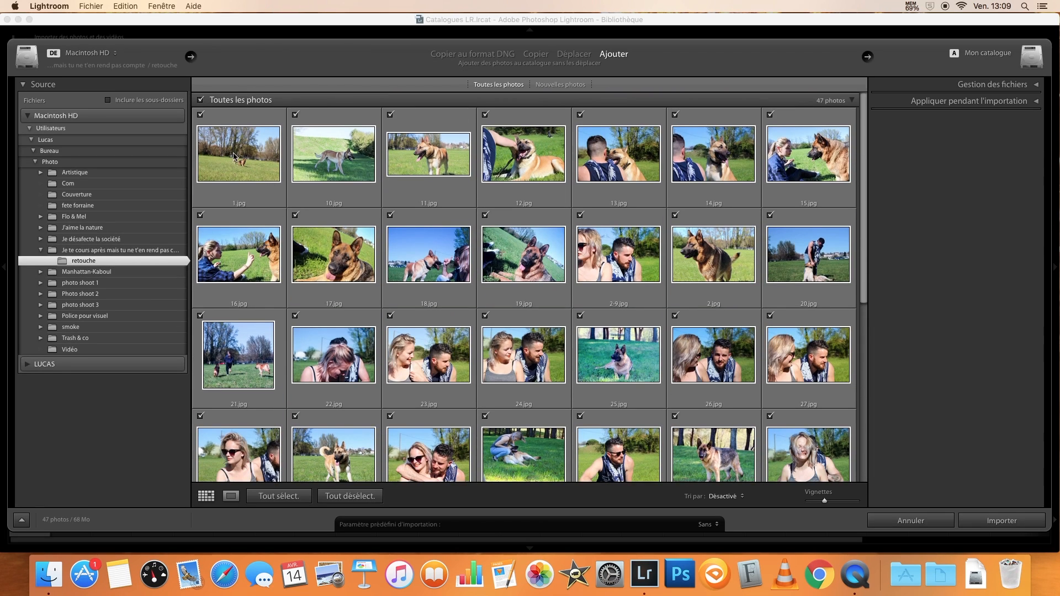
click(200, 115)
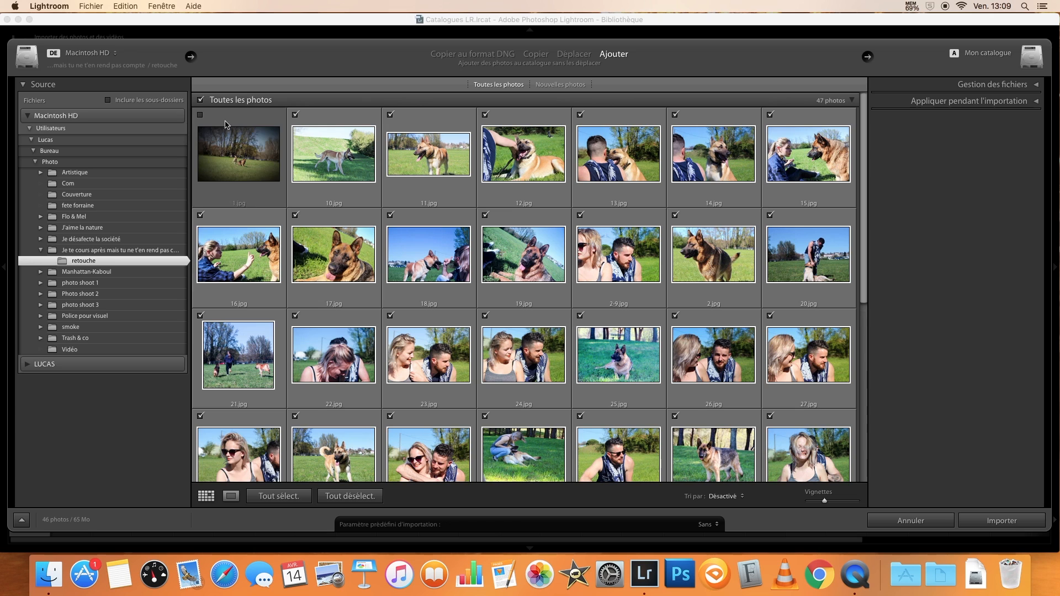
click(200, 115)
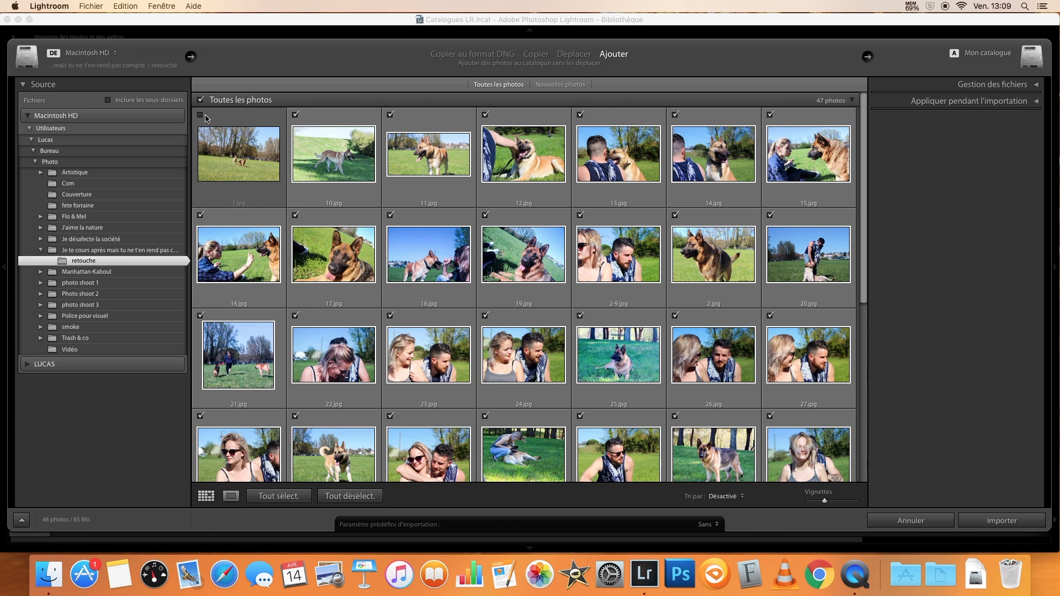
click(356, 501)
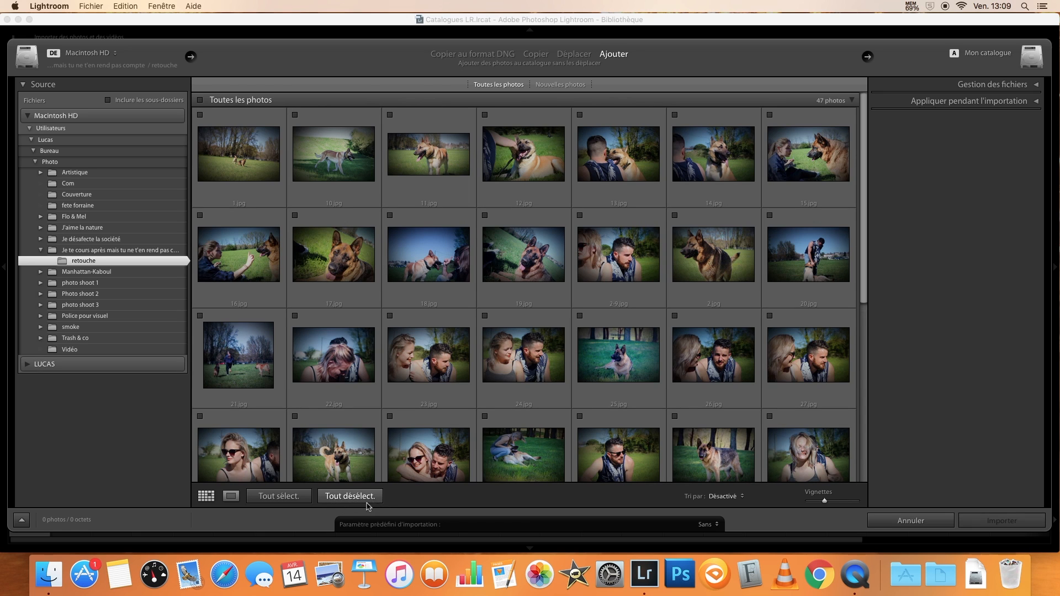
click(298, 500)
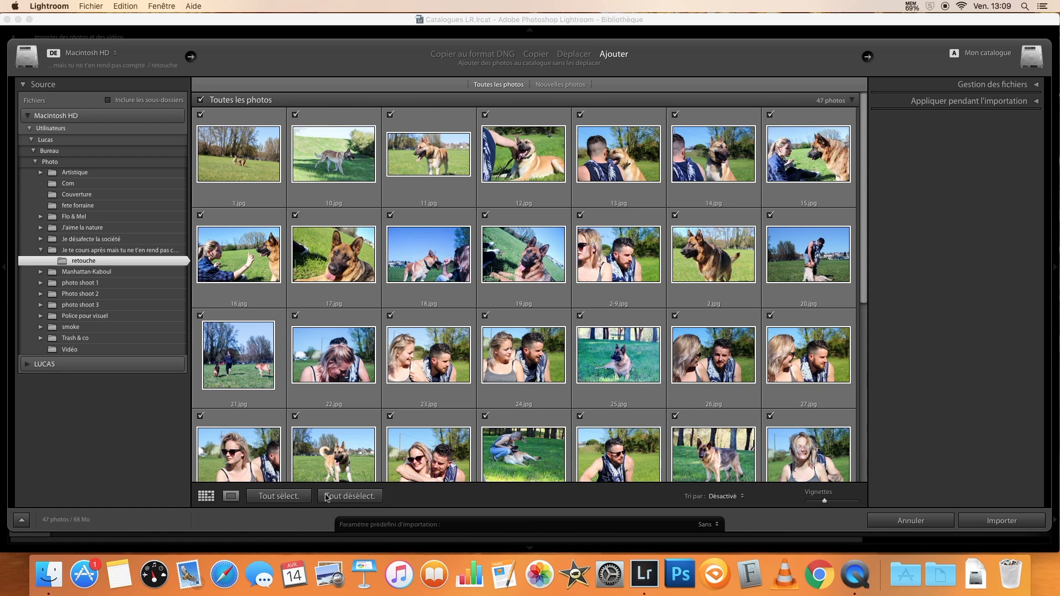
- Import all the selected photos of the retouche folder into the catalog with the Ajouter method
scroll(564, 293, down, 8)
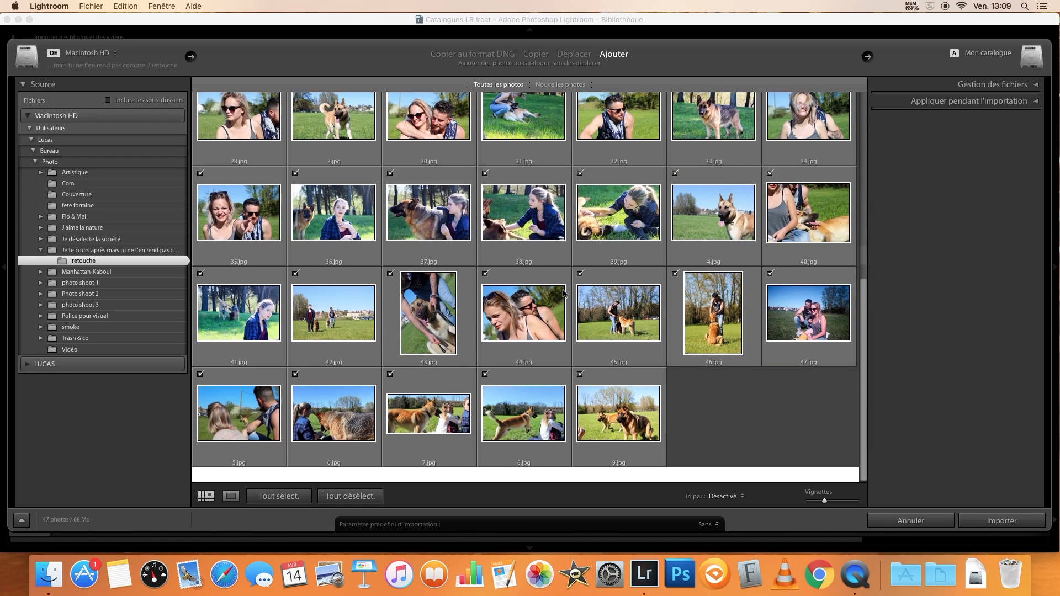
scroll(564, 293, up, 3)
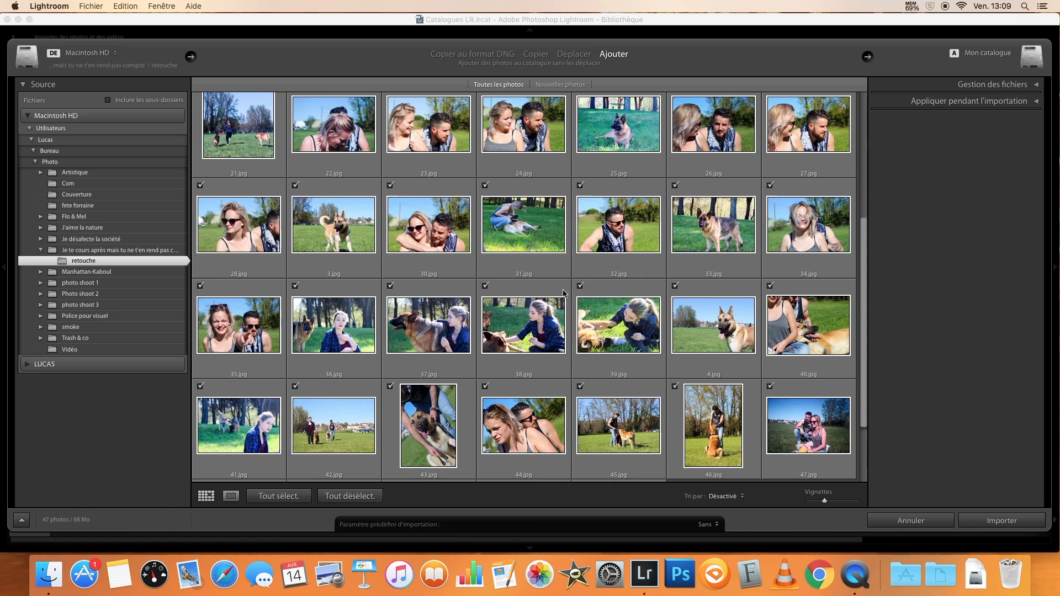
scroll(565, 293, up, 4)
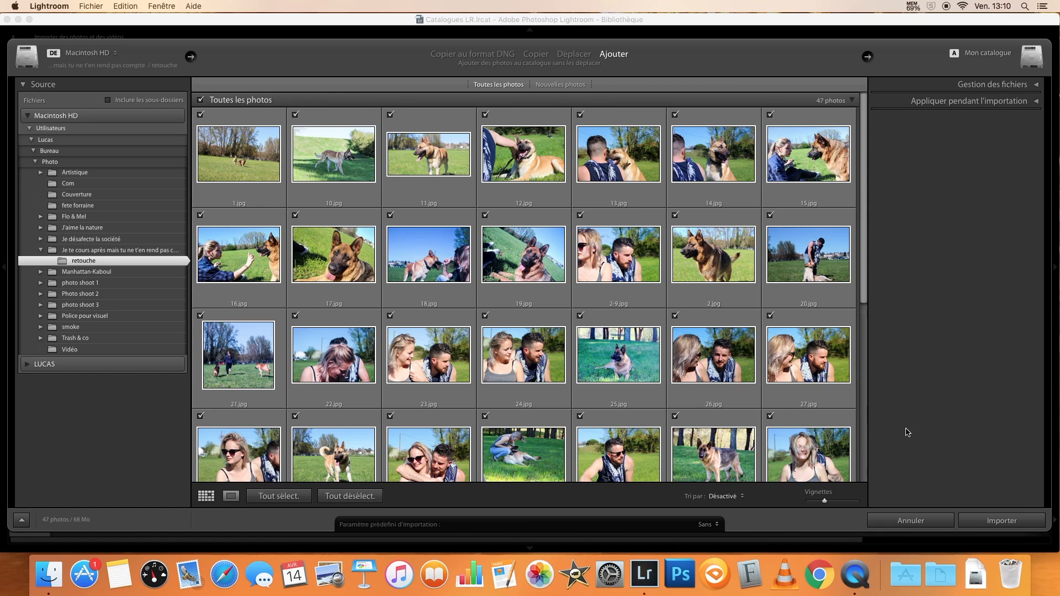
click(993, 525)
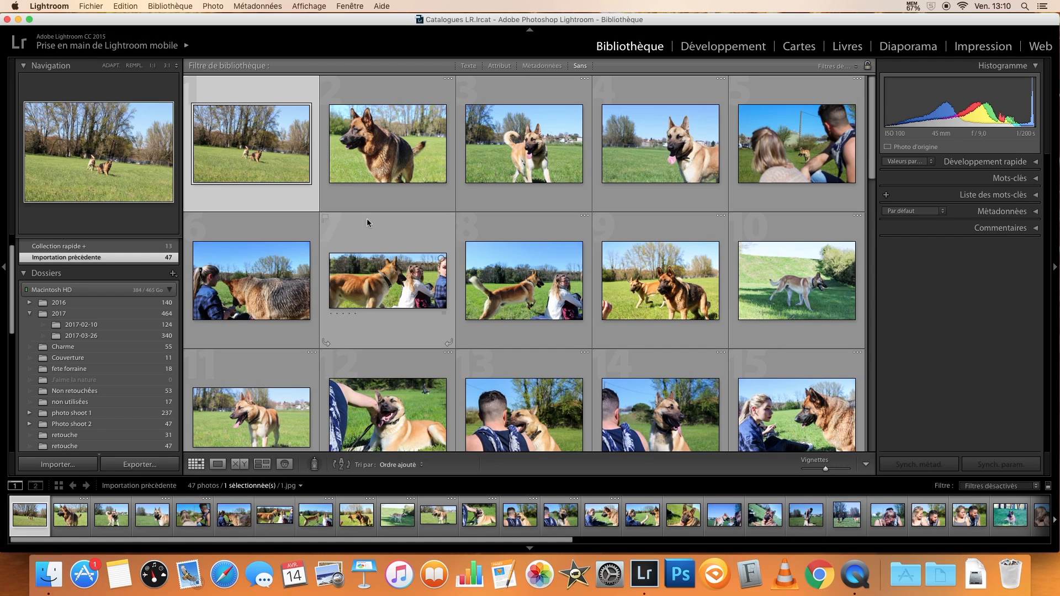
- Review the newly imported photos in the library and open them in the Développement module, advancing past the first photo
scroll(366, 223, down, 10)
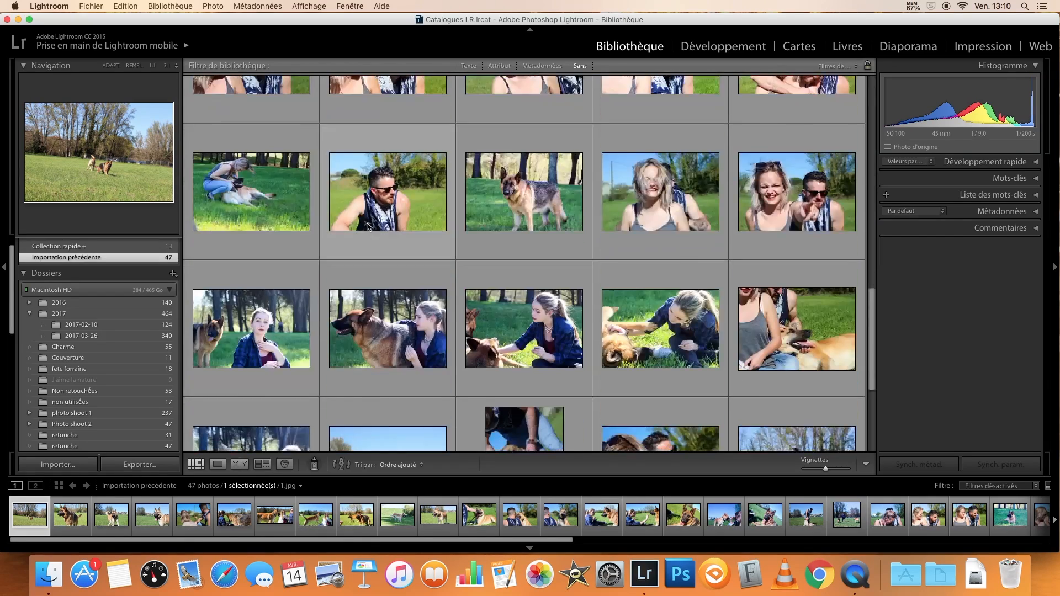
scroll(368, 227, down, 5)
scroll(368, 227, up, 15)
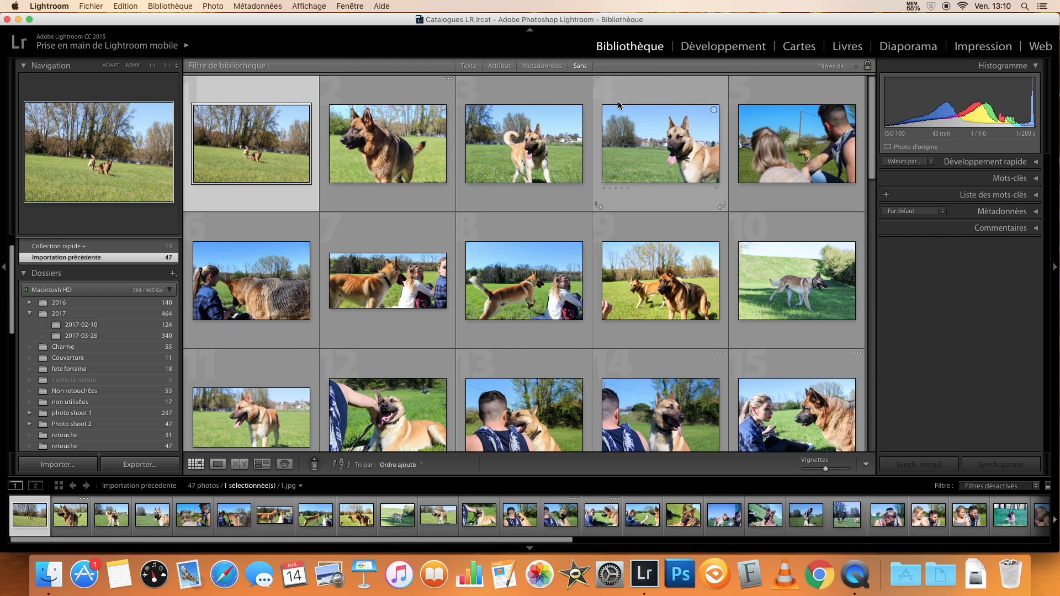
click(693, 49)
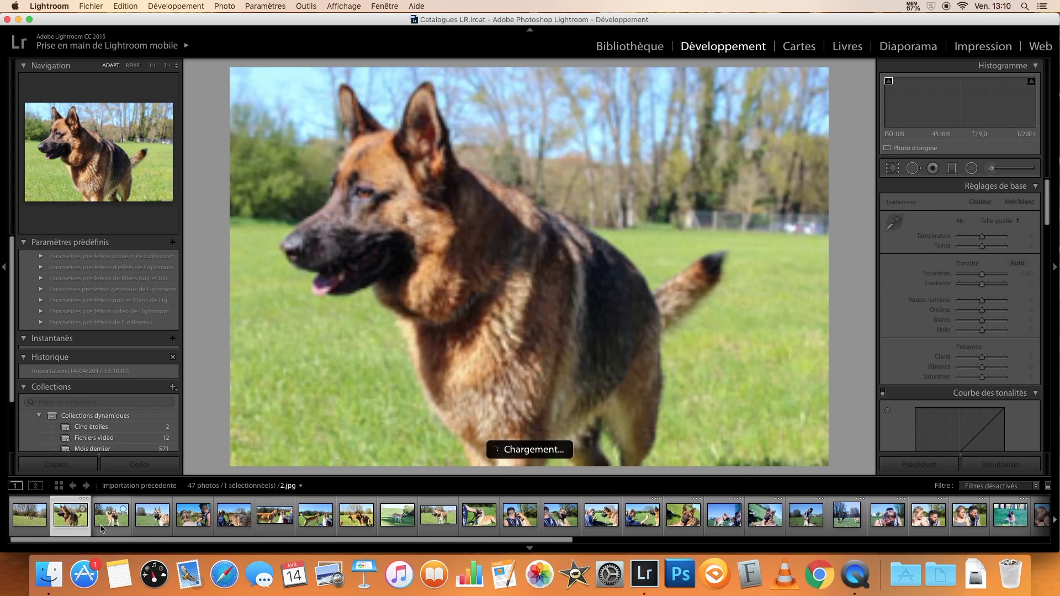
key(Right)
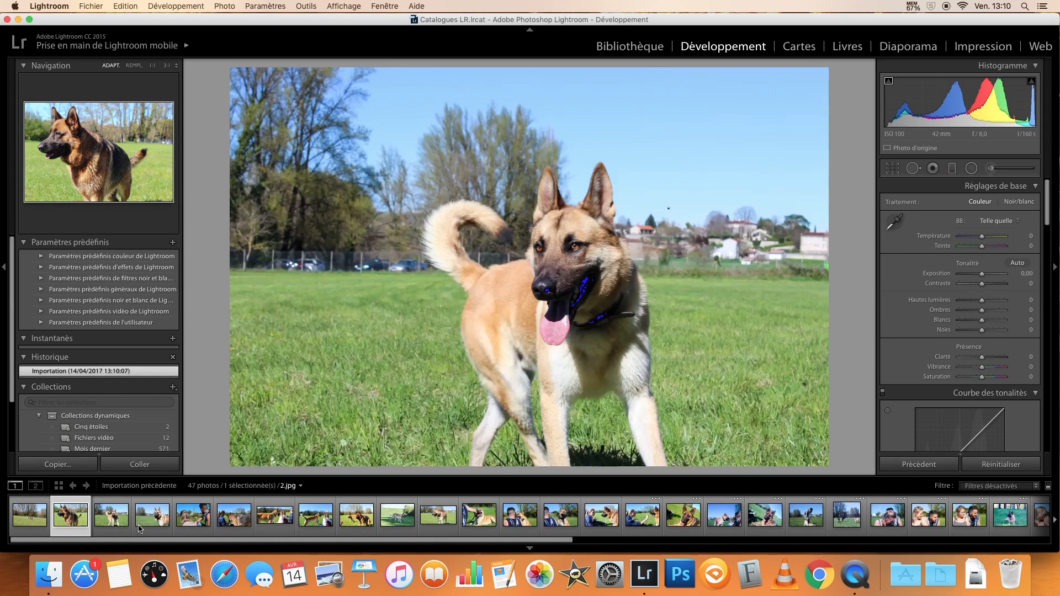
- Browse the imported photos, select 25.jpg and open the export dialog for it
click(139, 527)
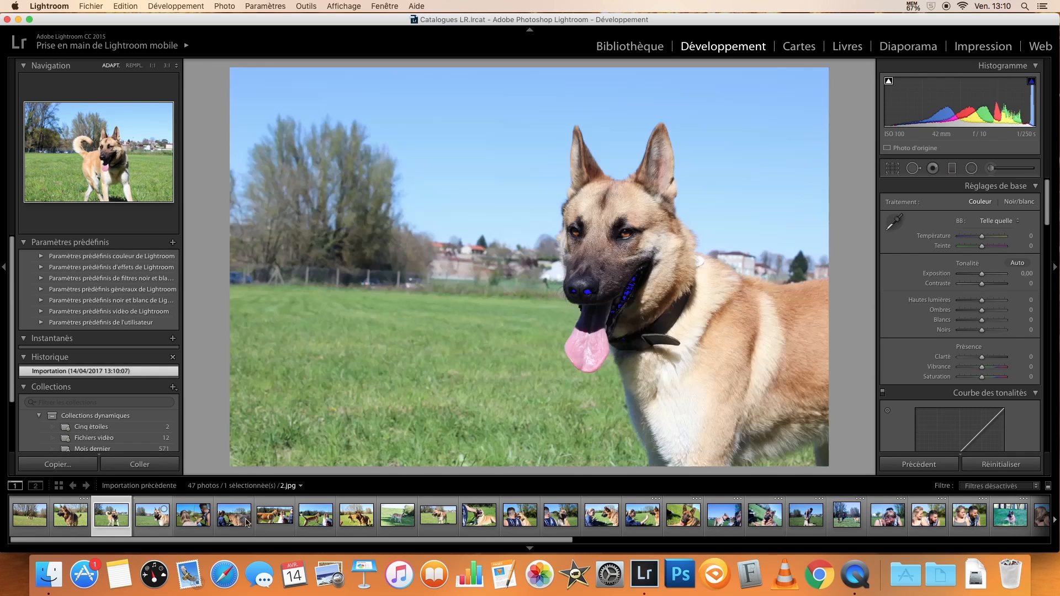
click(186, 521)
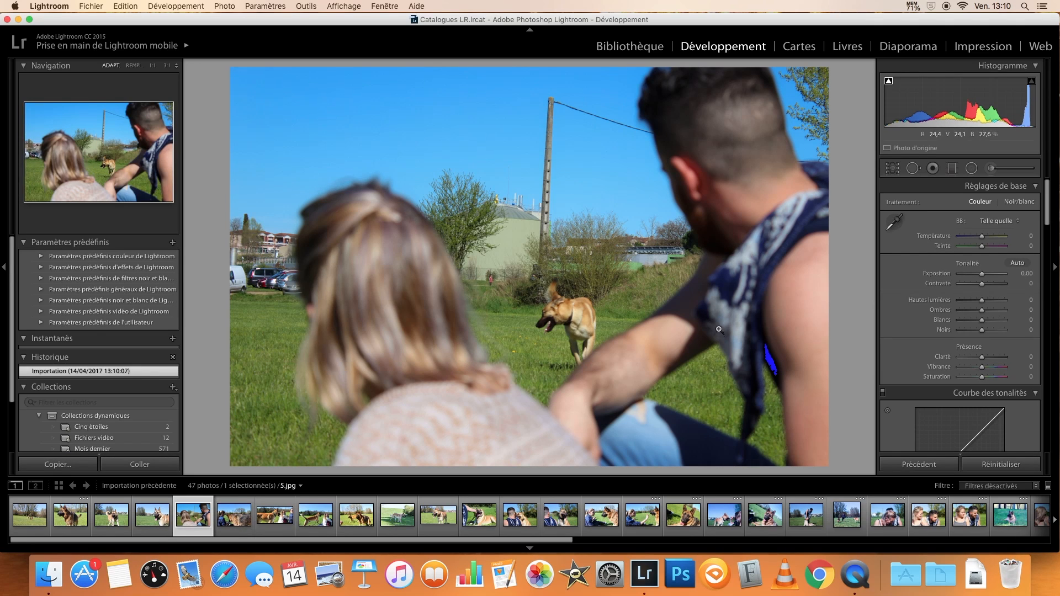
click(1008, 508)
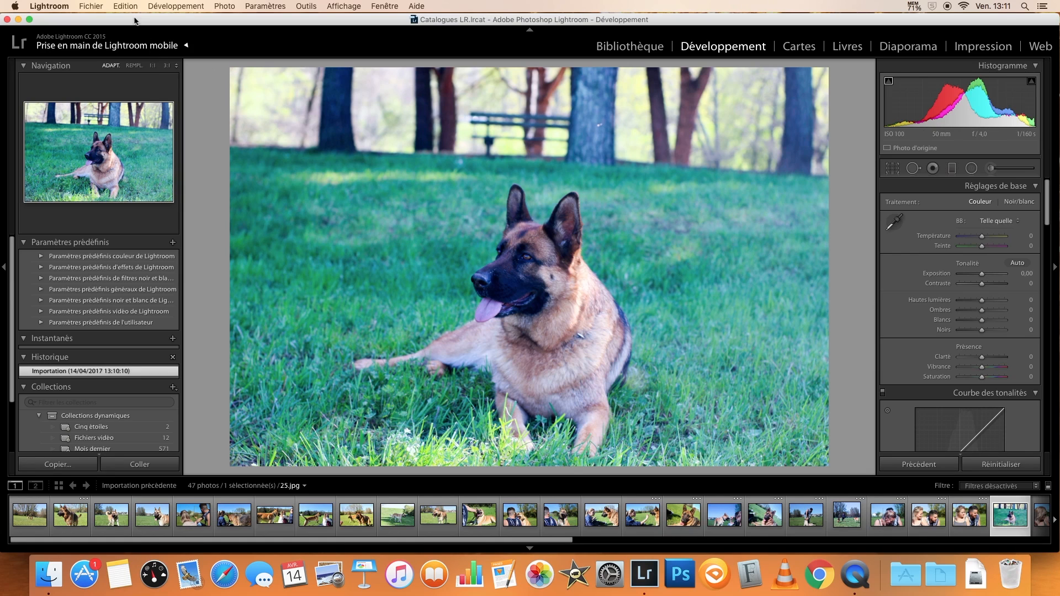
click(105, 7)
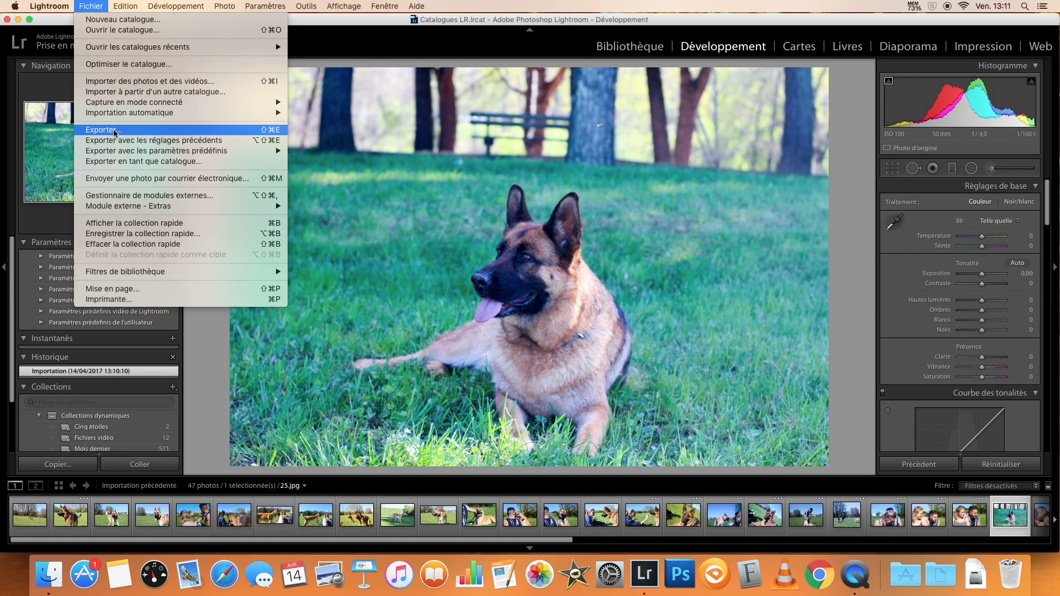
click(497, 108)
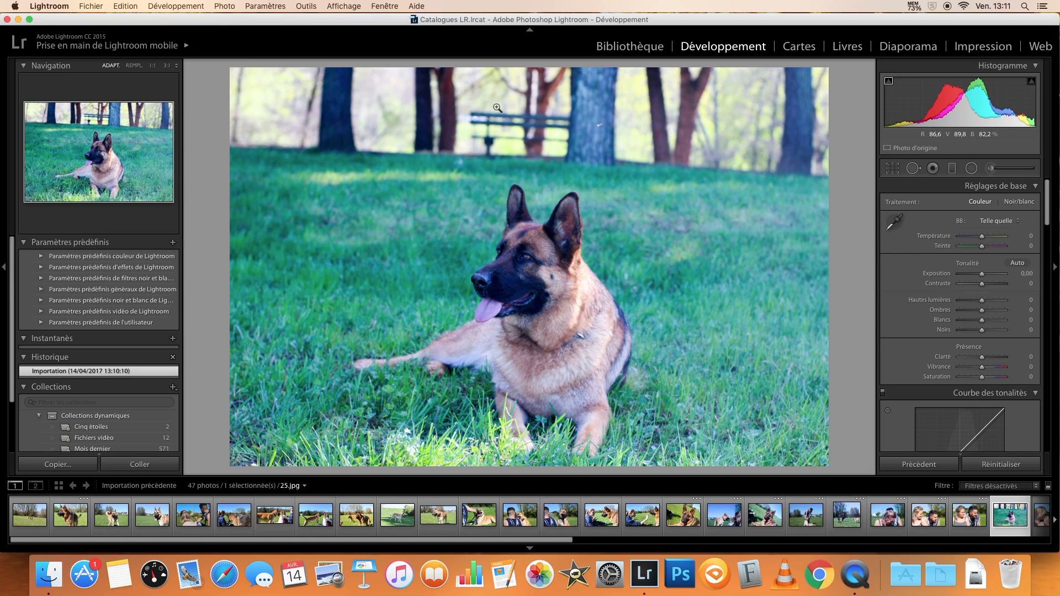
key(shift)
key(super+shift+e)
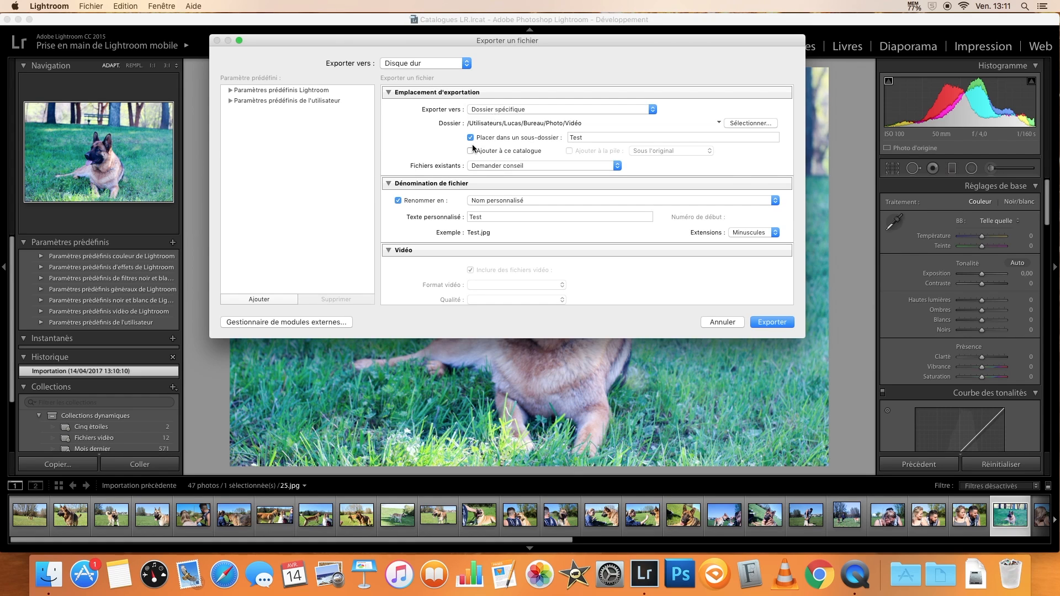
- Look through the export settings and choose Dossier spécifique as the type of export location
scroll(473, 148, down, 10)
scroll(473, 148, up, 10)
scroll(472, 148, down, 2)
click(535, 110)
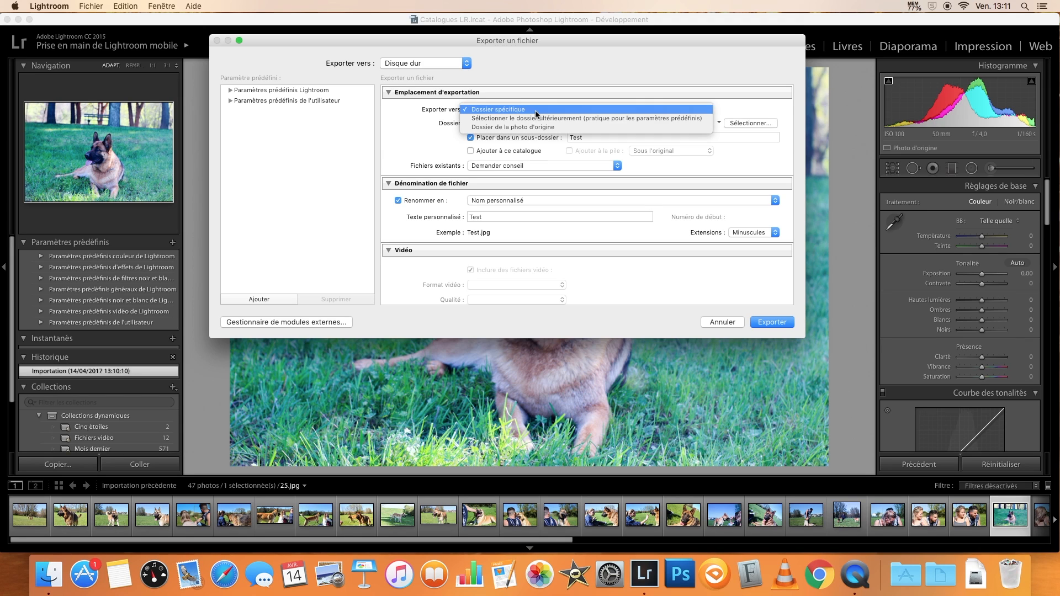
click(535, 109)
- Set the export destination to the Photo folder on the external drive
click(718, 122)
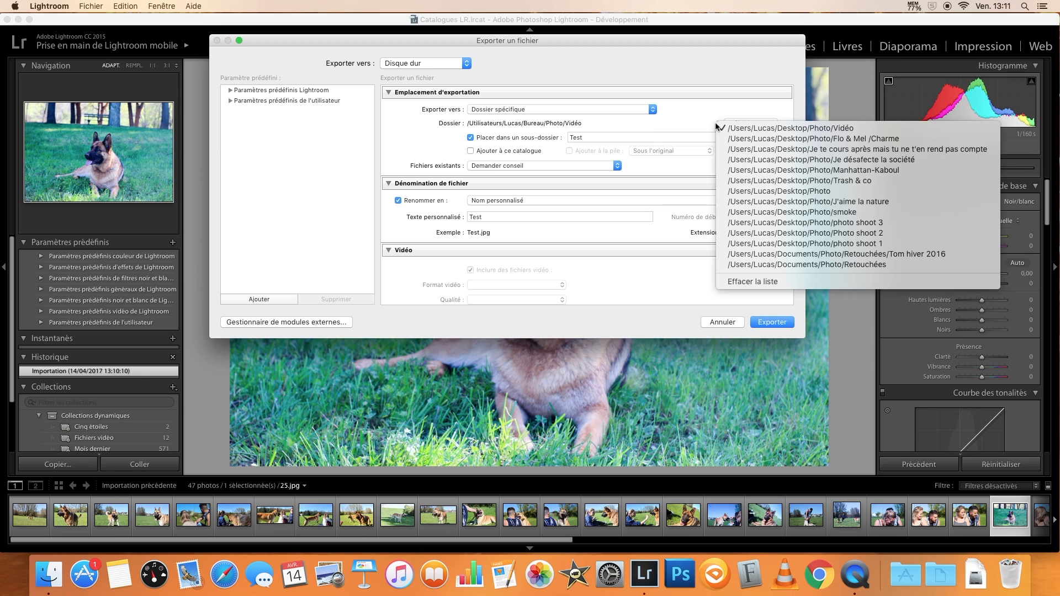
click(718, 120)
click(742, 122)
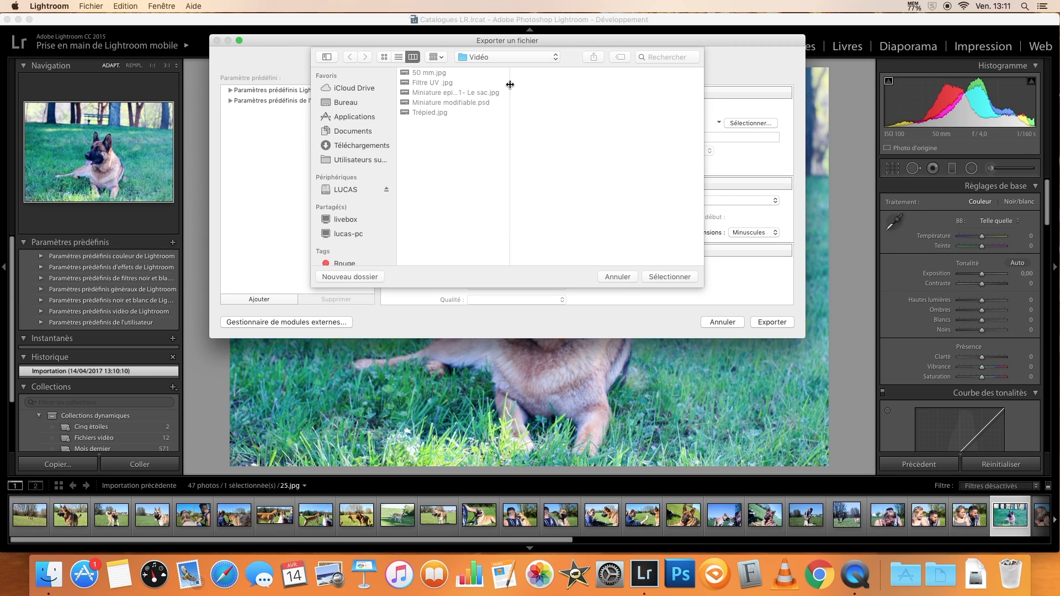
click(511, 58)
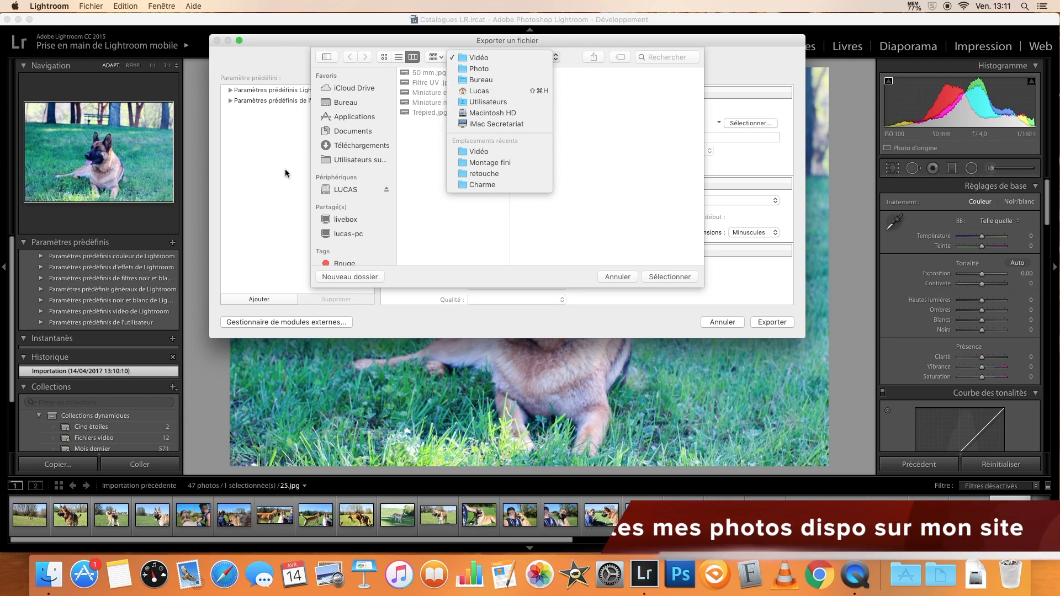
click(348, 192)
click(352, 192)
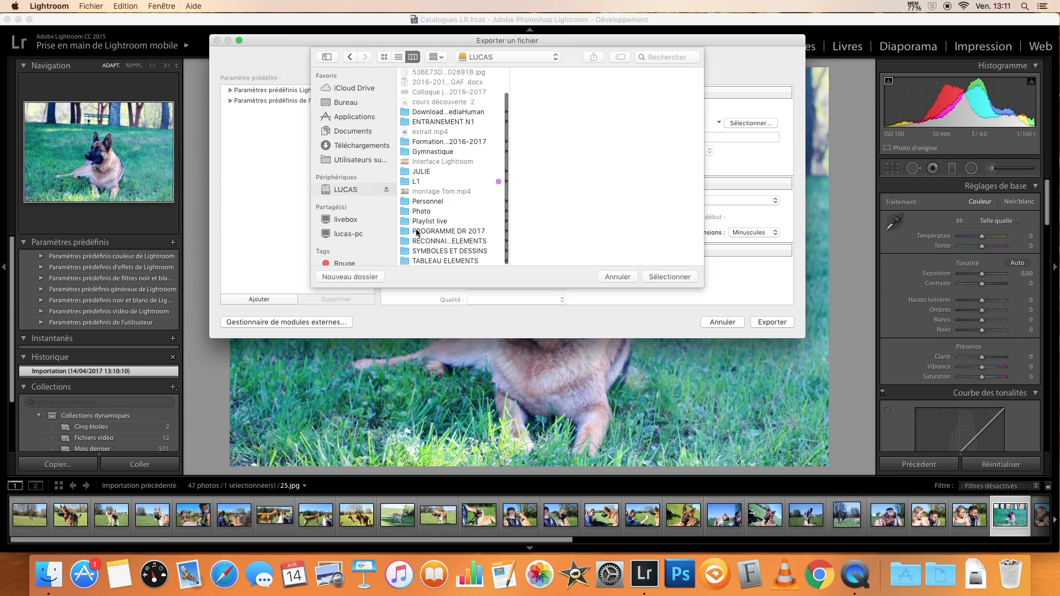
click(421, 197)
key(Return)
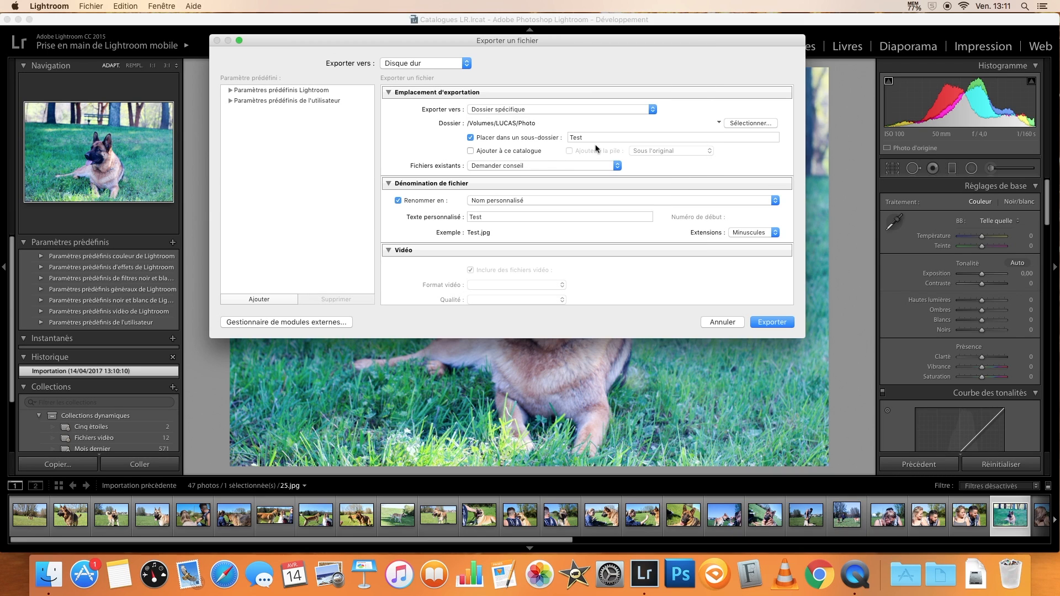
- Place the exported photo in a subfolder named Tutoriel
click(471, 138)
click(471, 138)
click(614, 138)
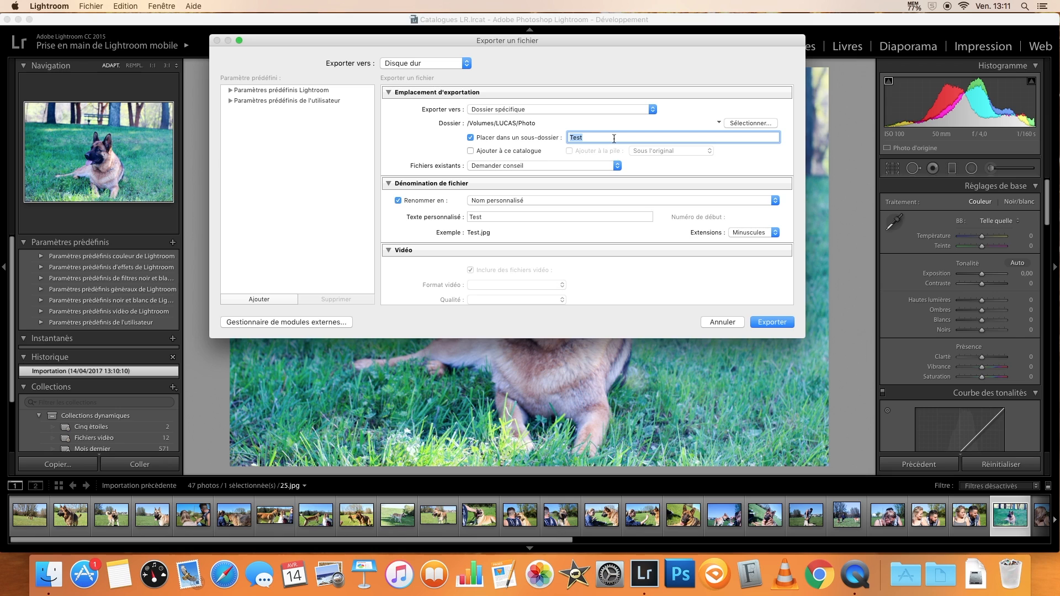
key(BackSpace)
text(Tutoriel)
- Keep the Nom personnalisé naming scheme and set the custom file name to "Tutoriel 1"
click(512, 204)
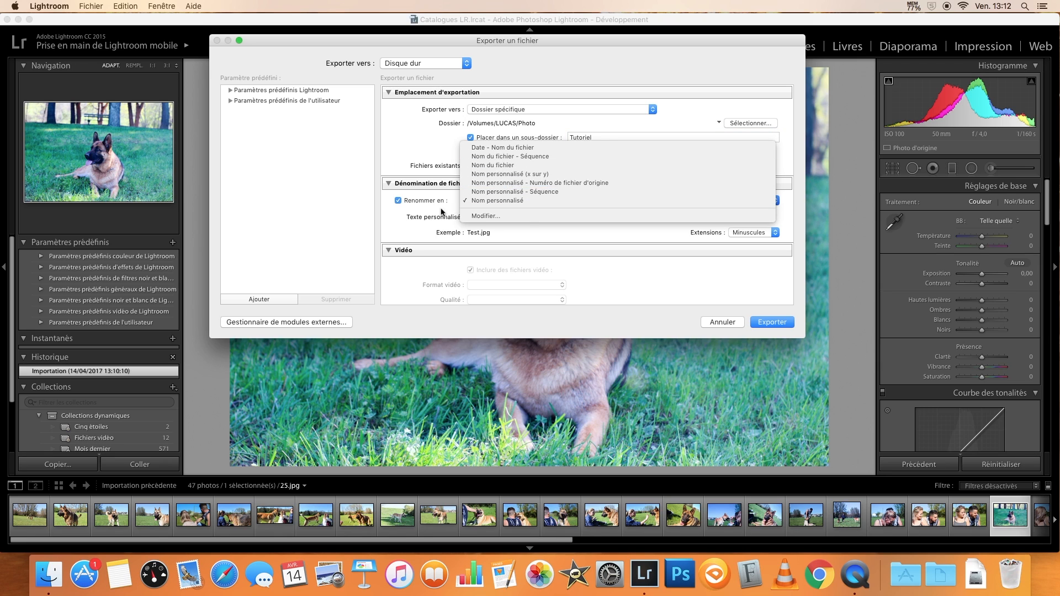
click(436, 211)
click(525, 216)
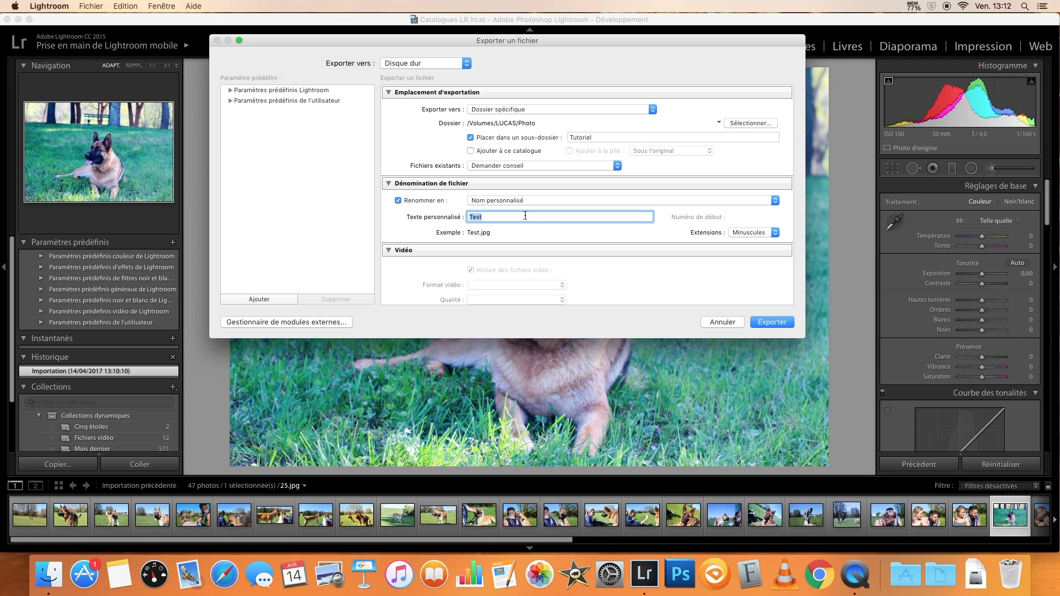
text(Tutoriel)
- Collapse the Vidéo section and keep JPEG as image format with the sRVB colour space
scroll(466, 239, down, 3)
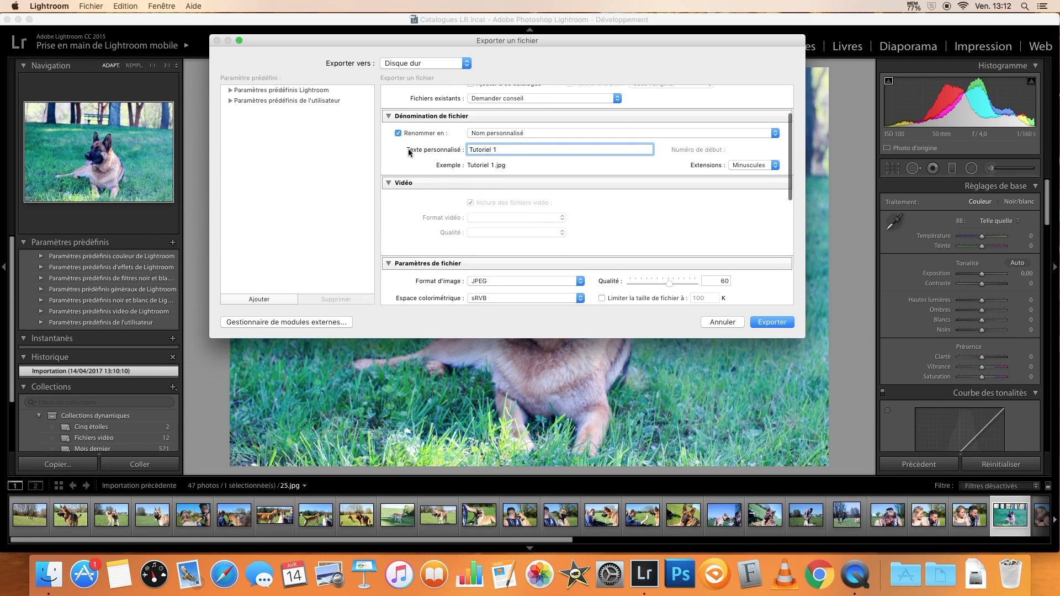
click(404, 187)
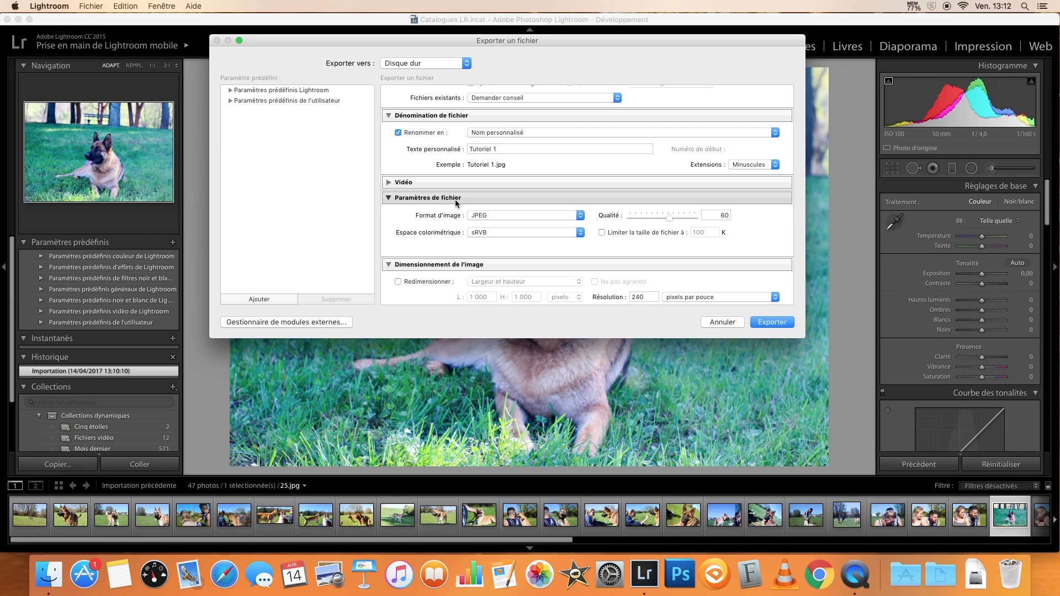
click(484, 215)
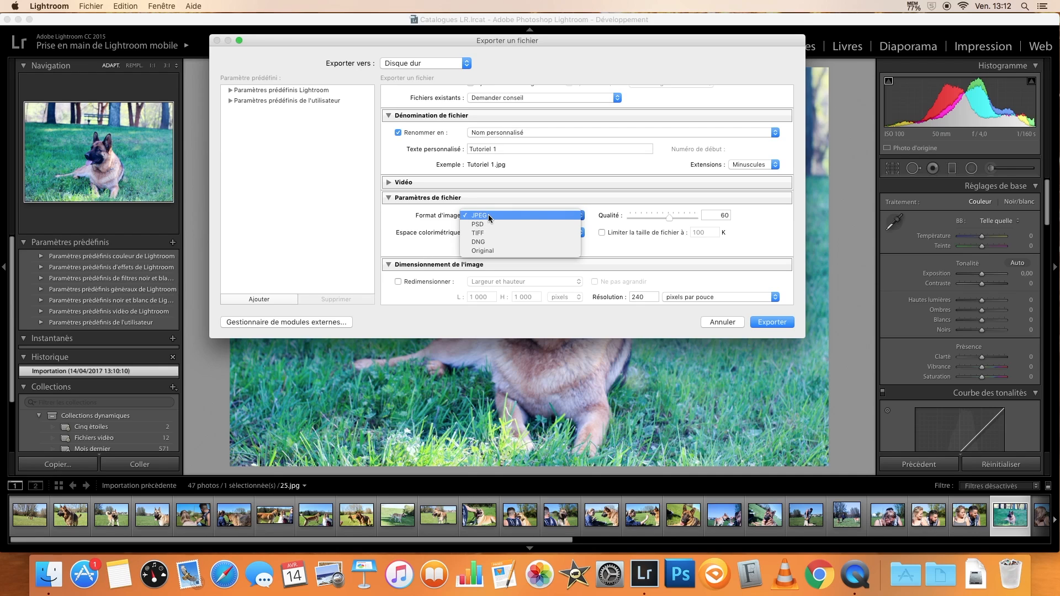
click(488, 215)
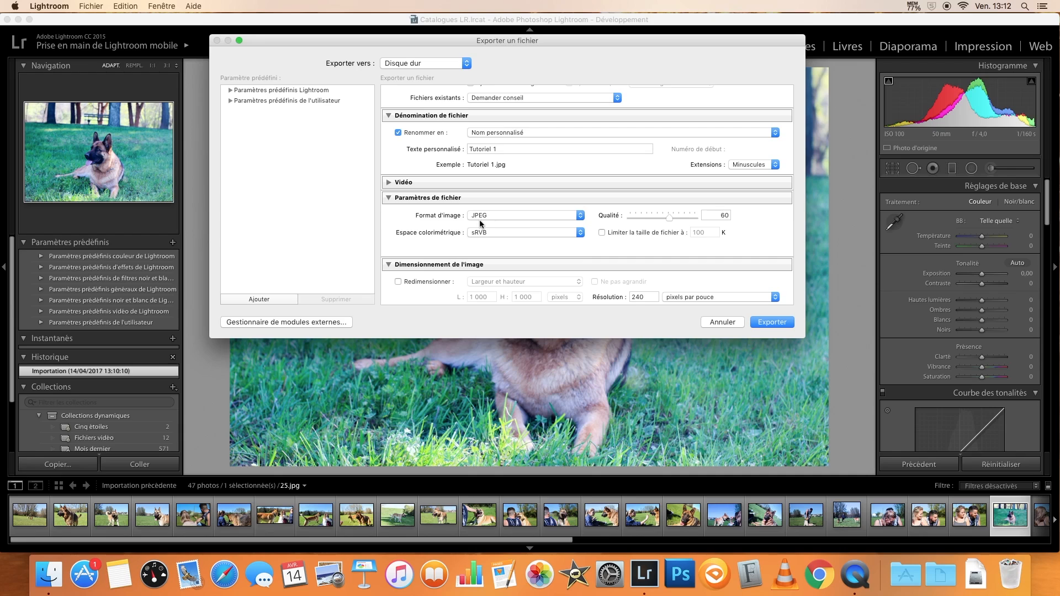
click(481, 236)
click(481, 234)
- Enable output sharpening, view its Ecran and paper options, and disable it again
scroll(608, 233, down, 3)
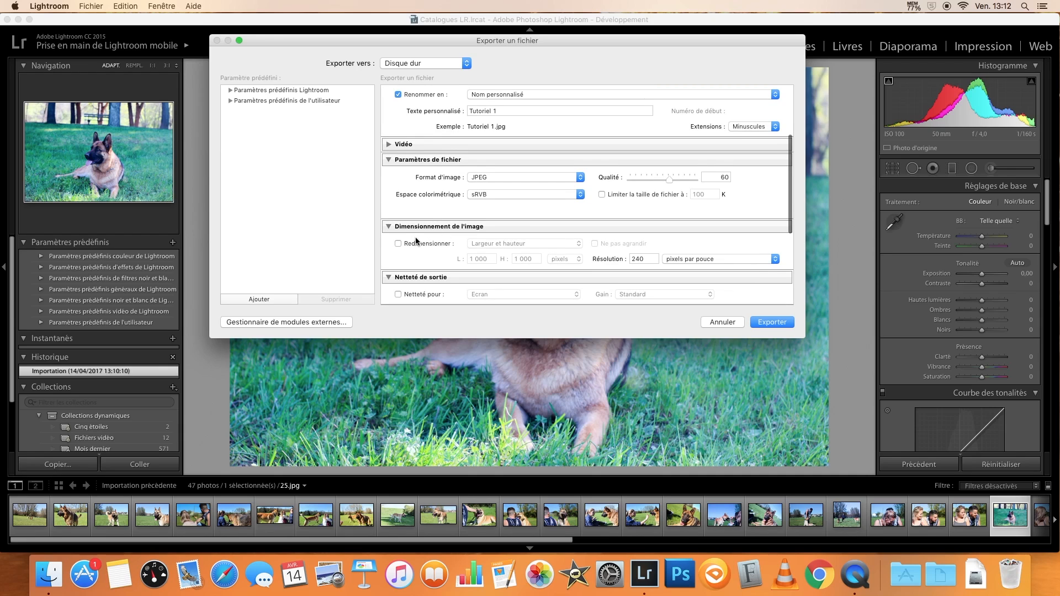
scroll(470, 248, down, 2)
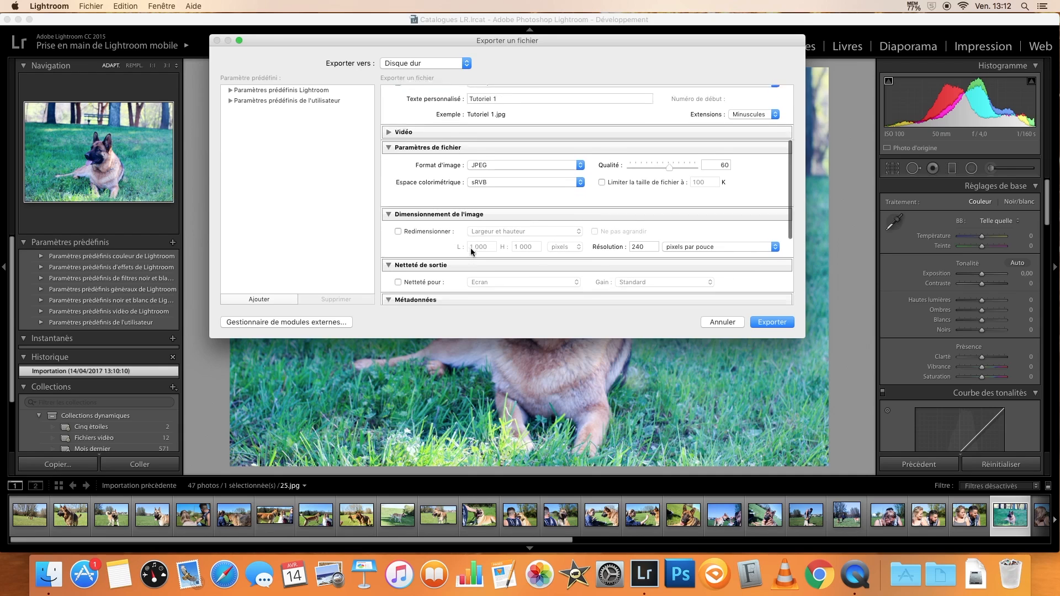
scroll(470, 247, down, 2)
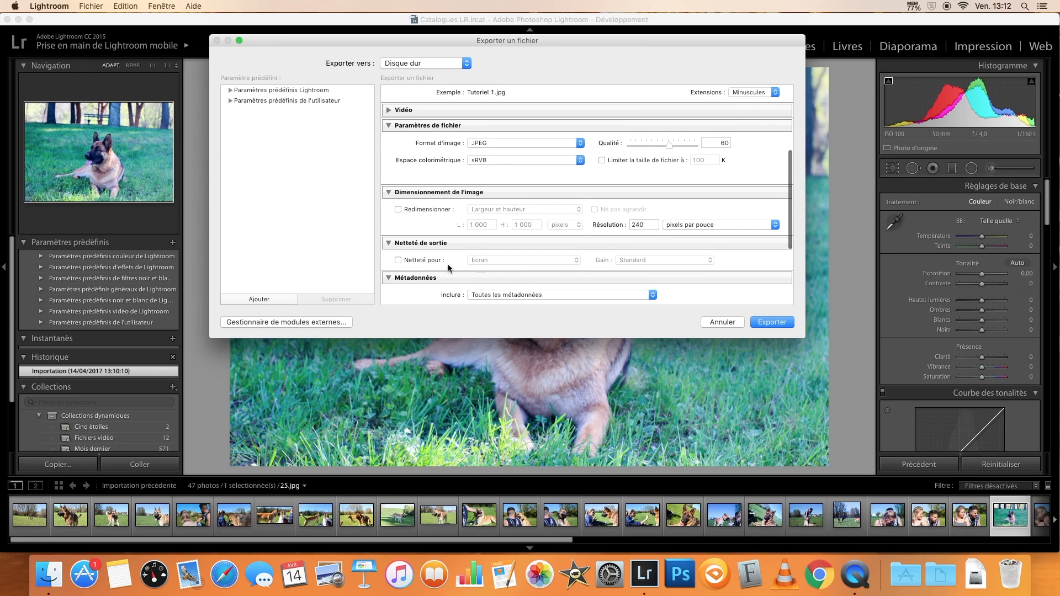
click(439, 264)
click(492, 263)
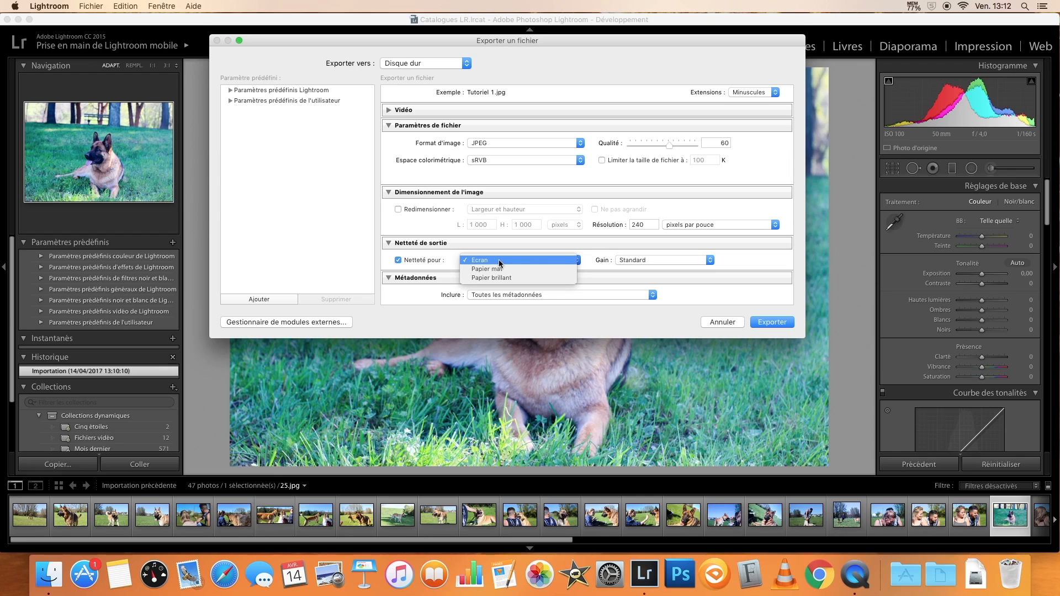
click(366, 255)
click(399, 259)
- Examine the metadata, watermark and post-processing settings, including the available actions after export
scroll(412, 265, down, 4)
scroll(418, 269, down, 2)
scroll(418, 268, down, 3)
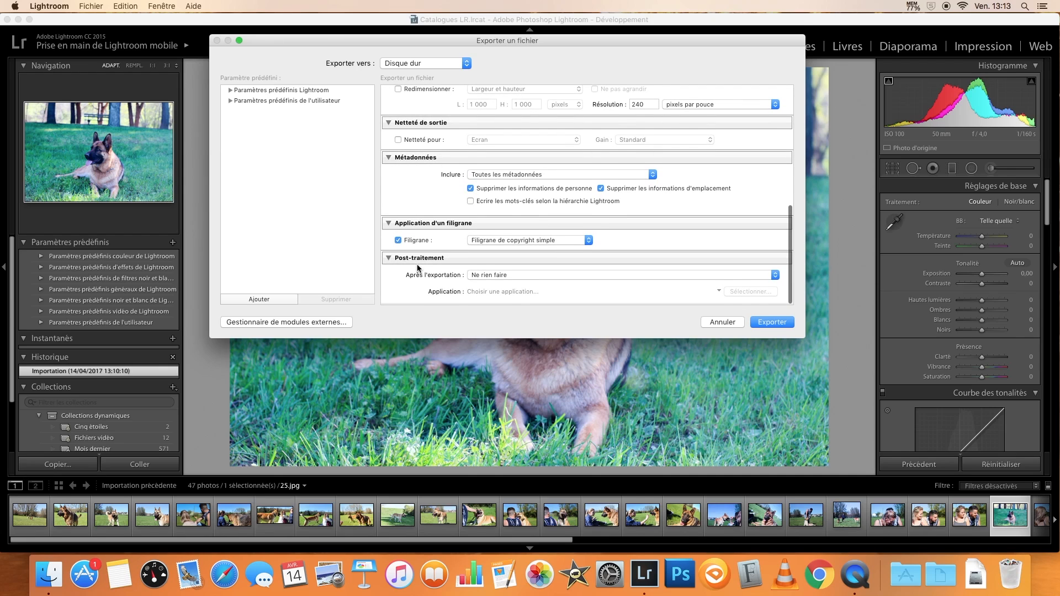
scroll(418, 268, down, 1)
click(537, 278)
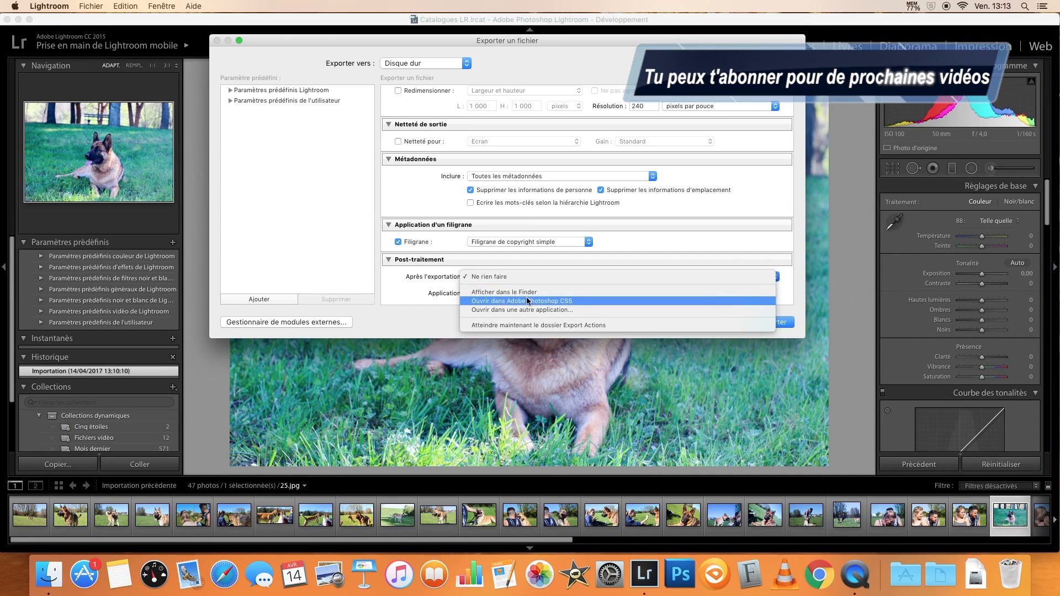
click(441, 278)
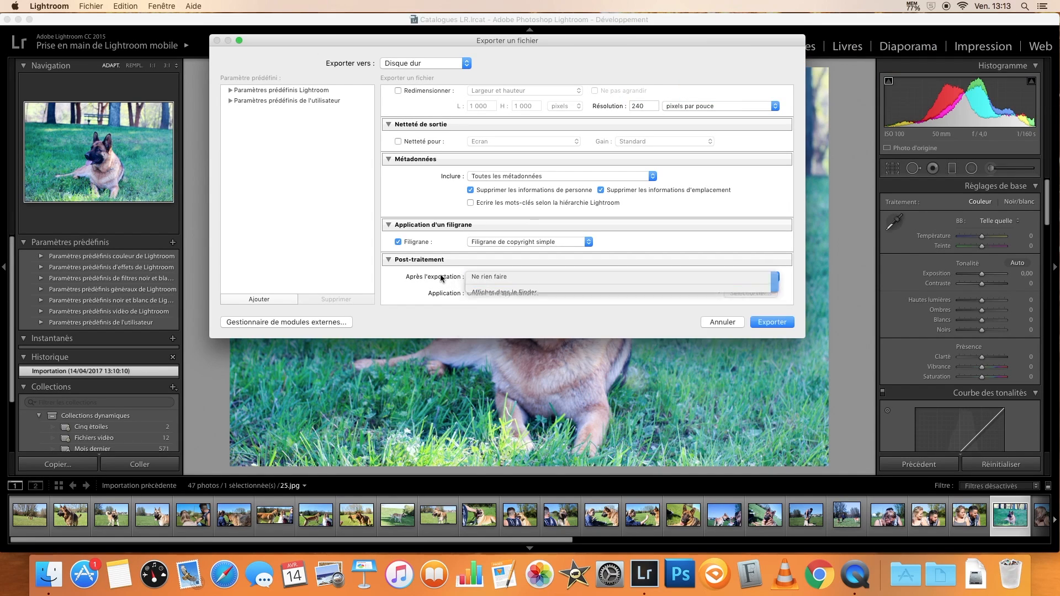
- Return to the start of the export settings and export the photo
scroll(557, 232, up, 3)
scroll(556, 230, up, 5)
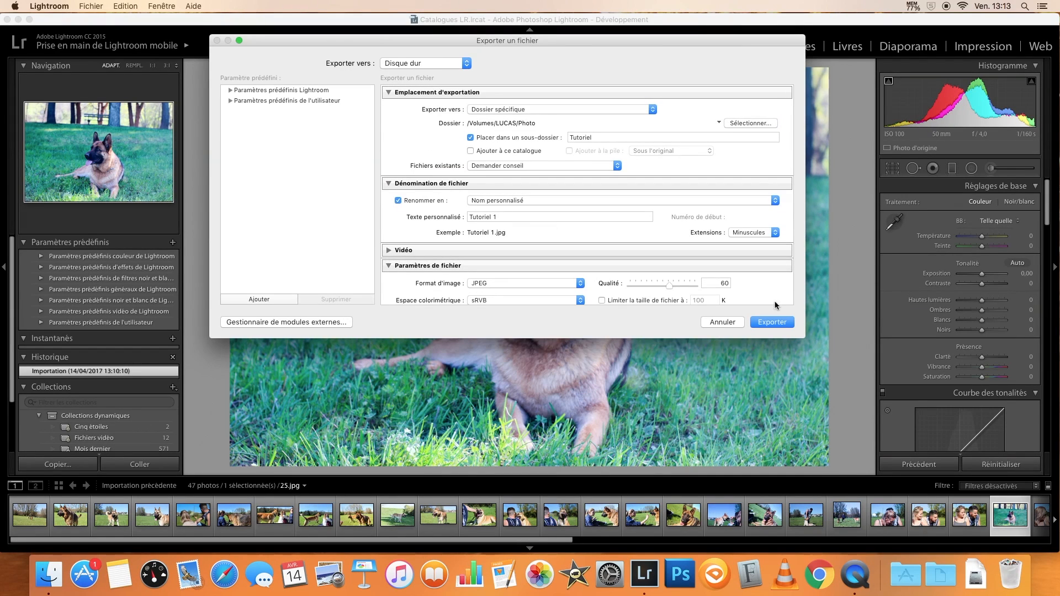
click(768, 320)
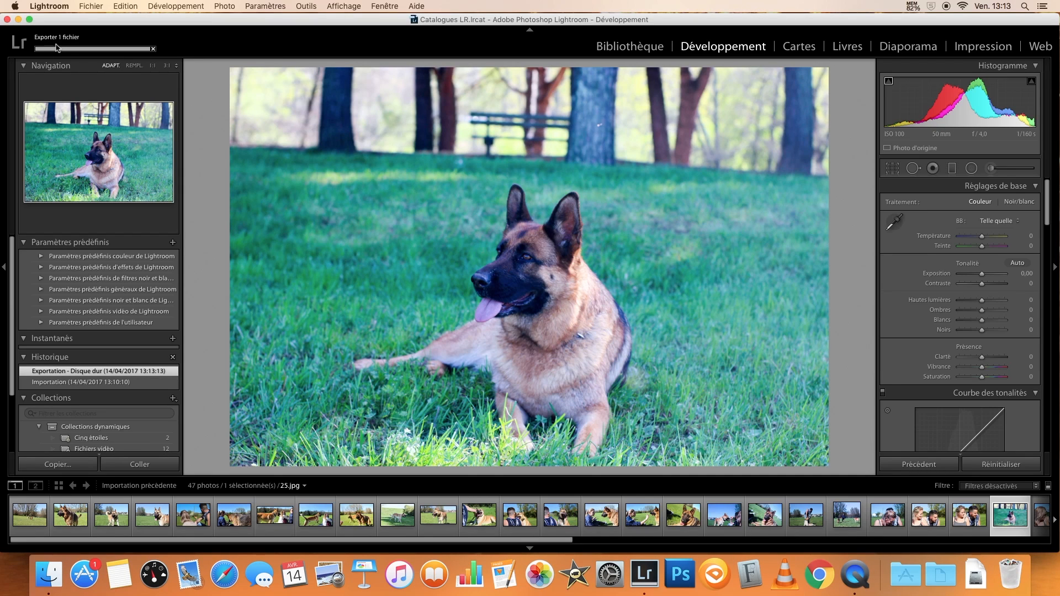
- Minimise Lightroom, open Tutoriel 1.jpg from Photo/Tutoriel on the external drive to check it, and close the preview
click(18, 19)
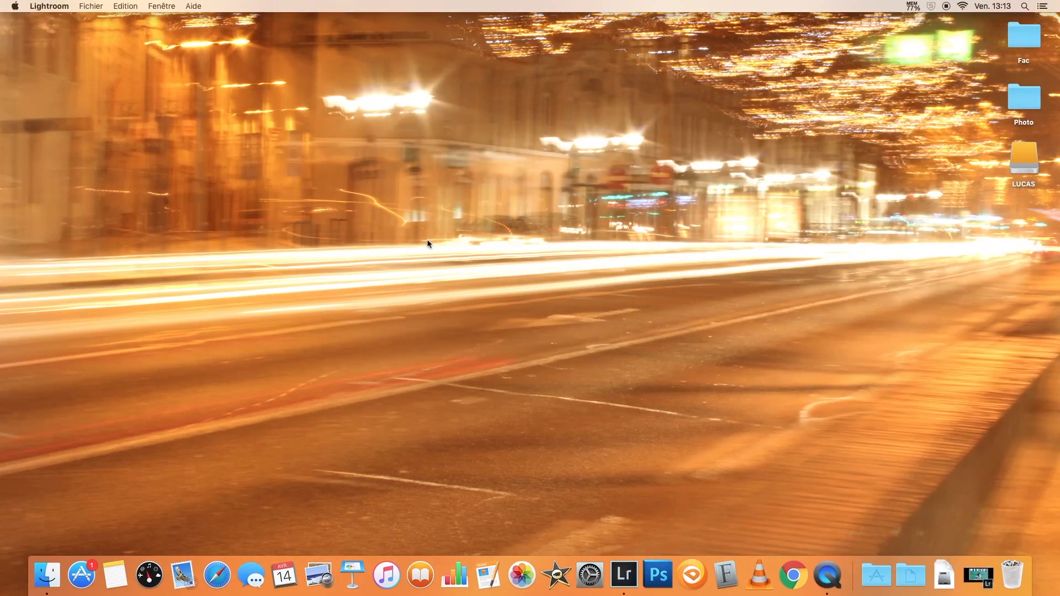
double_click(1030, 148)
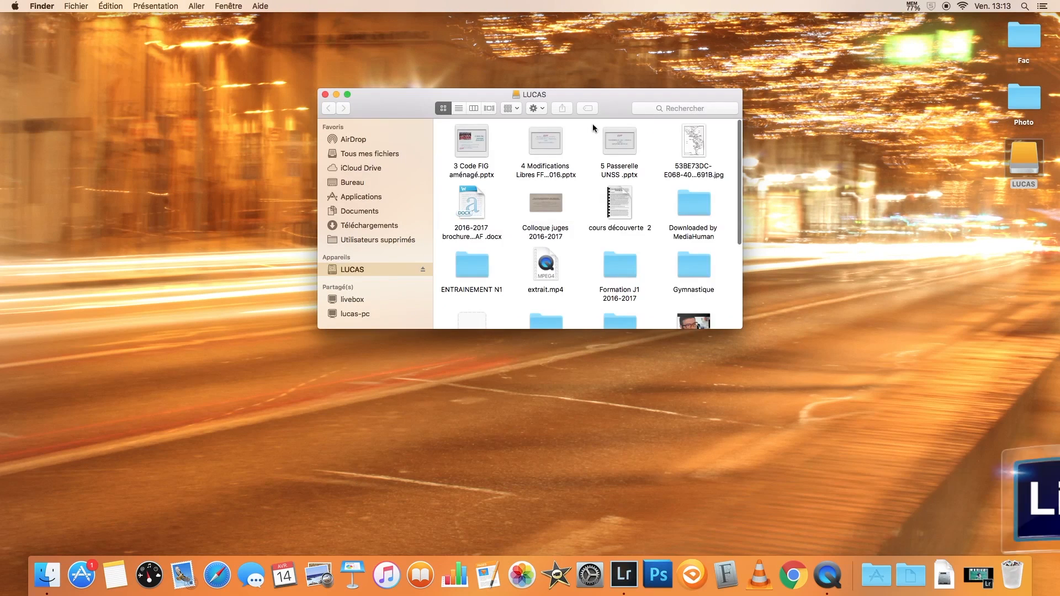
scroll(524, 211, down, 5)
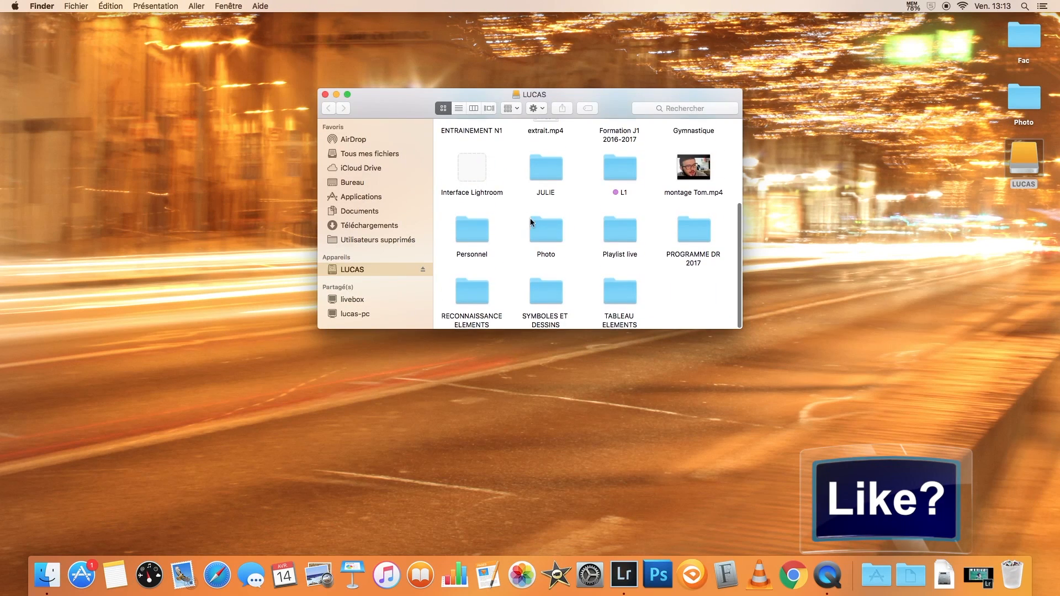
double_click(542, 229)
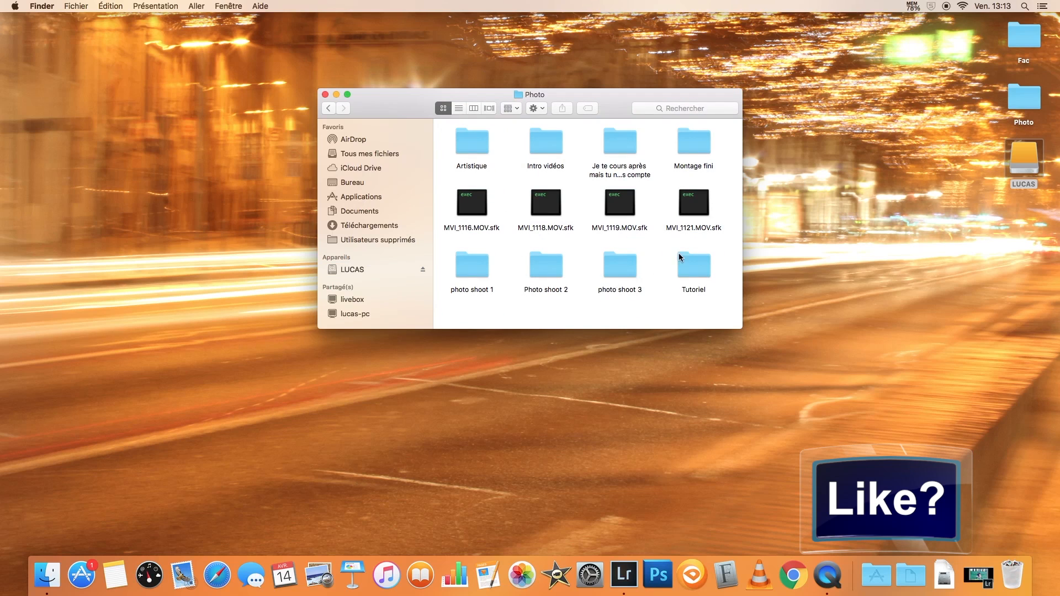
double_click(688, 267)
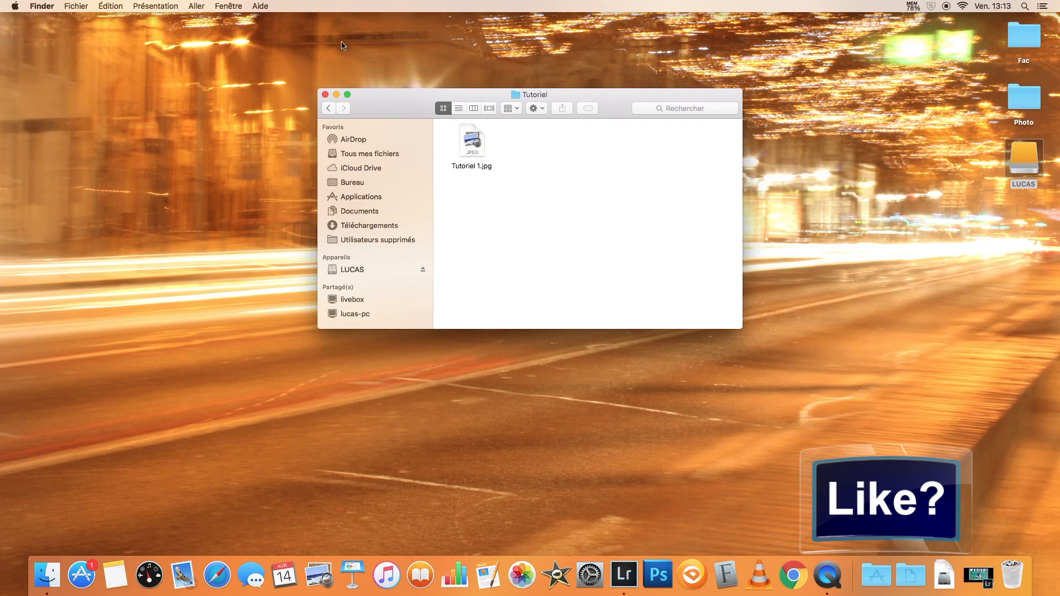
double_click(466, 139)
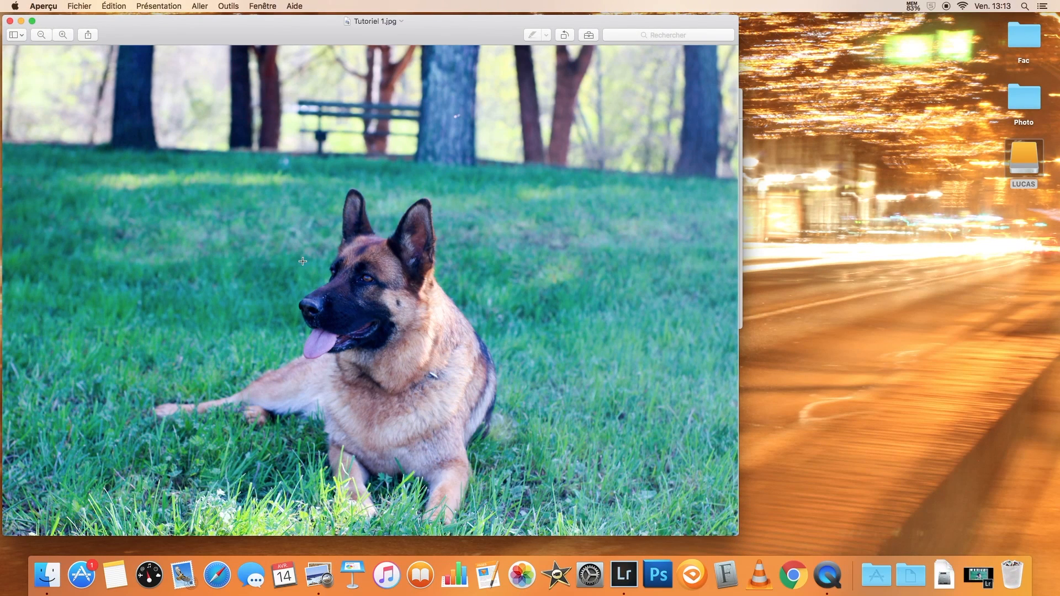
click(9, 21)
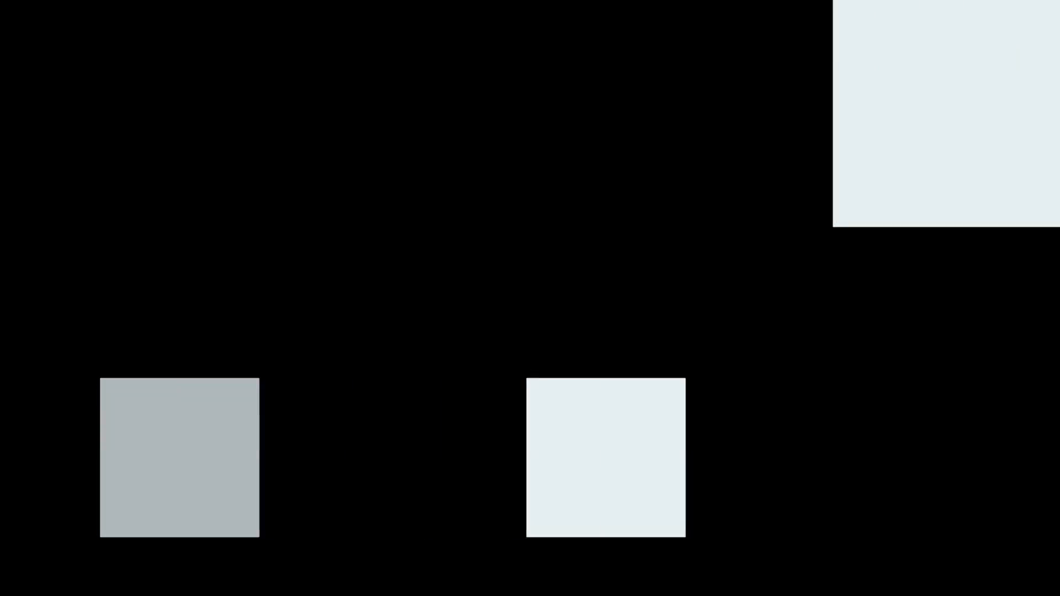